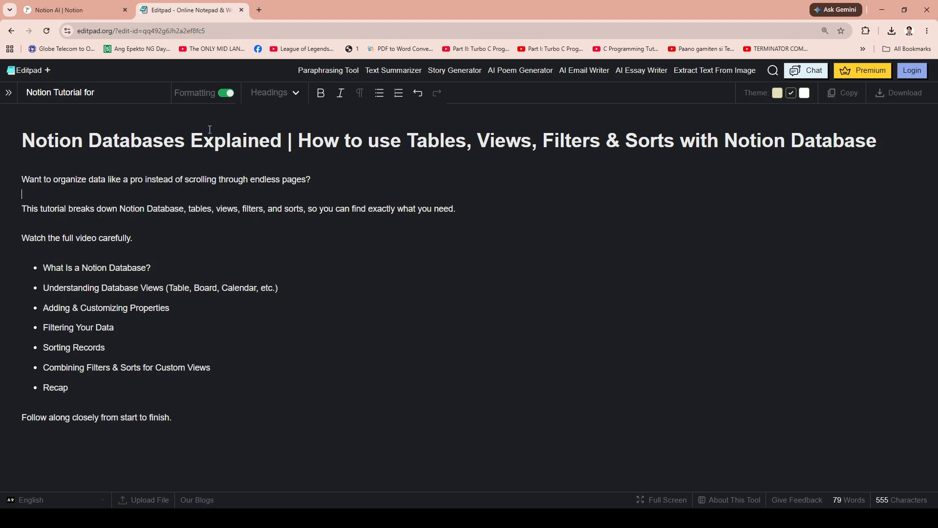
# Switch to the Notion guide page and read the section explaining what a Notion database actually is
pyautogui.click(104, 139)
pyautogui.click(73, 9)
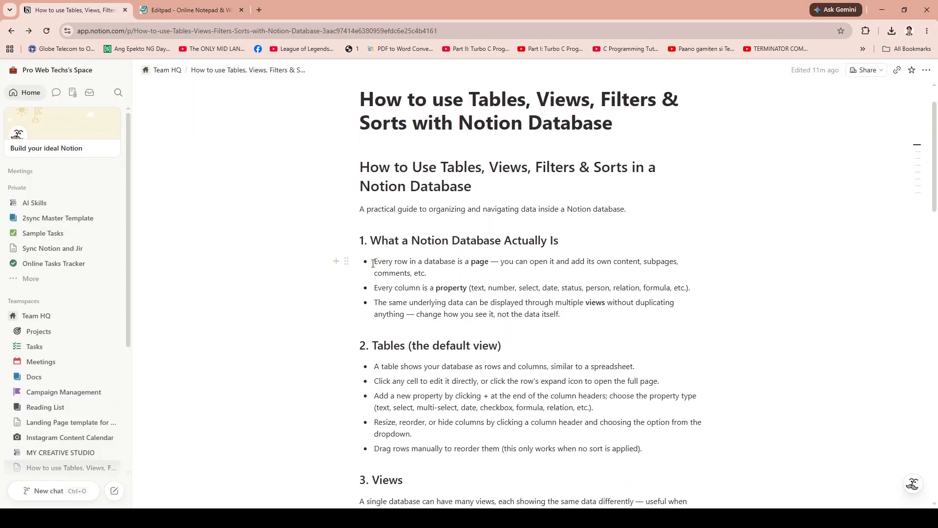
pyautogui.moveTo(374, 263); pyautogui.dragTo(429, 272)
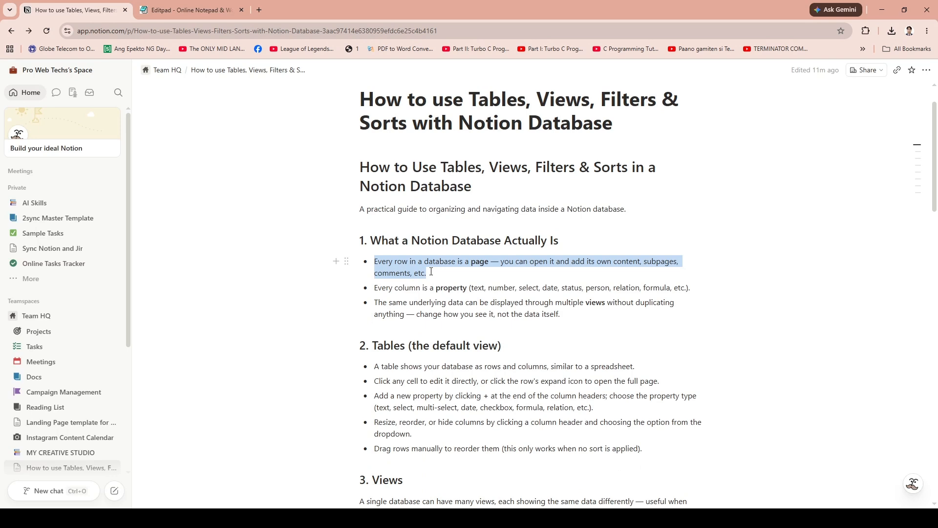
pyautogui.click(466, 278)
pyautogui.scroll(-2, 467, 278)
pyautogui.scroll(2, 409, 286)
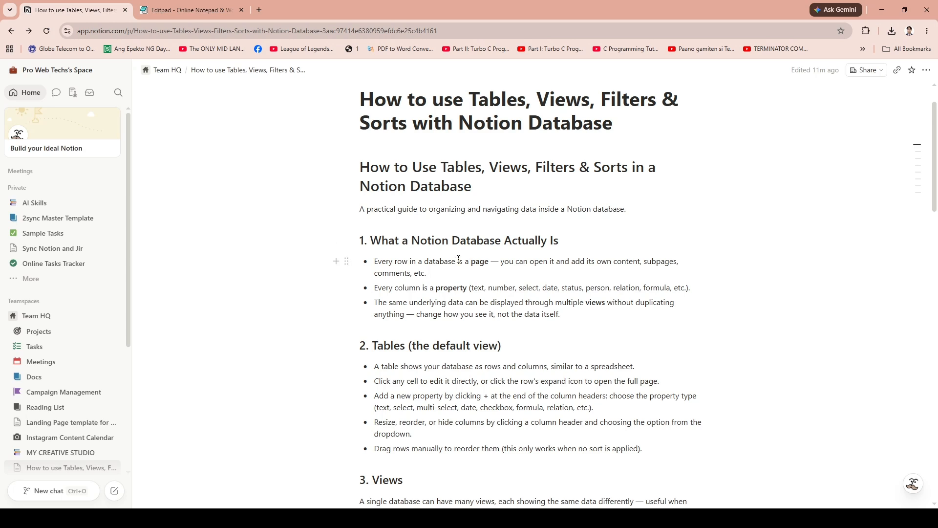
# Clear the text of the repeated "How to Use Tables, Views, Filters & Sorts in a Notion Database" heading beneath the page title
pyautogui.tripleClick(480, 187)
pyautogui.press('BackSpace')
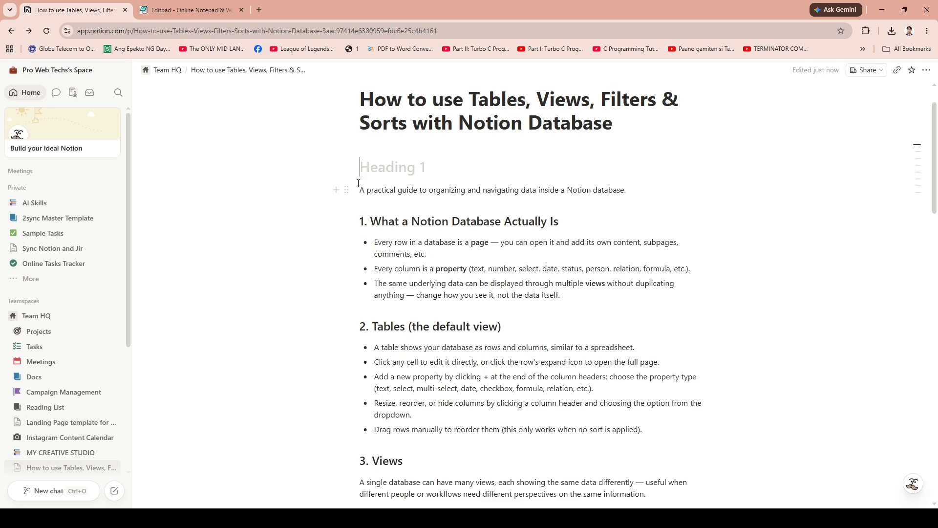
pyautogui.press('BackSpace')
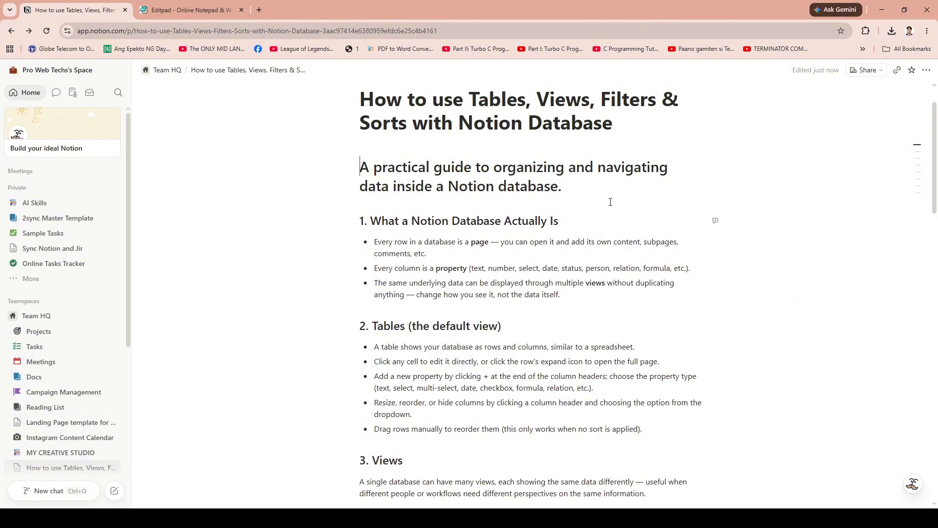
pyautogui.hotkey('ctrl', 'z')
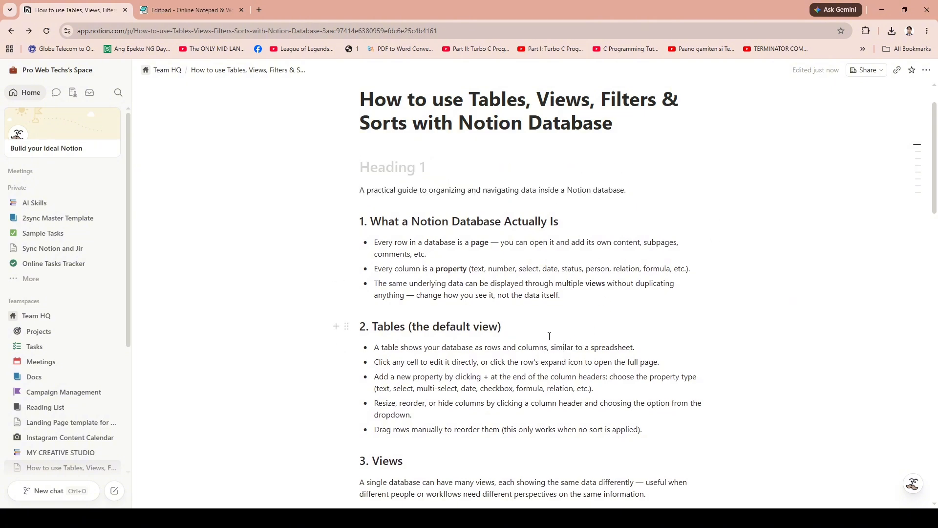
pyautogui.scroll(-2, 508, 328)
pyautogui.scroll(2, 431, 316)
pyautogui.scroll(-1, 430, 316)
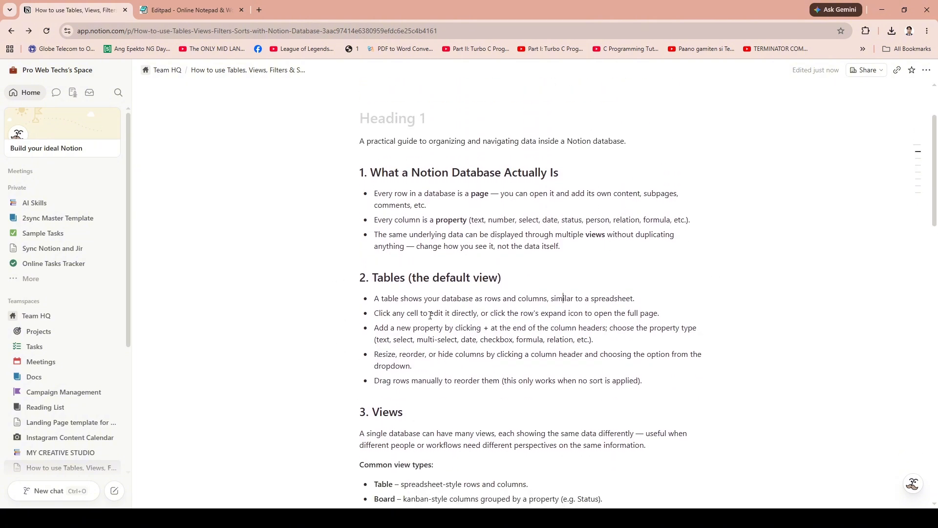
pyautogui.scroll(-1, 73, 333)
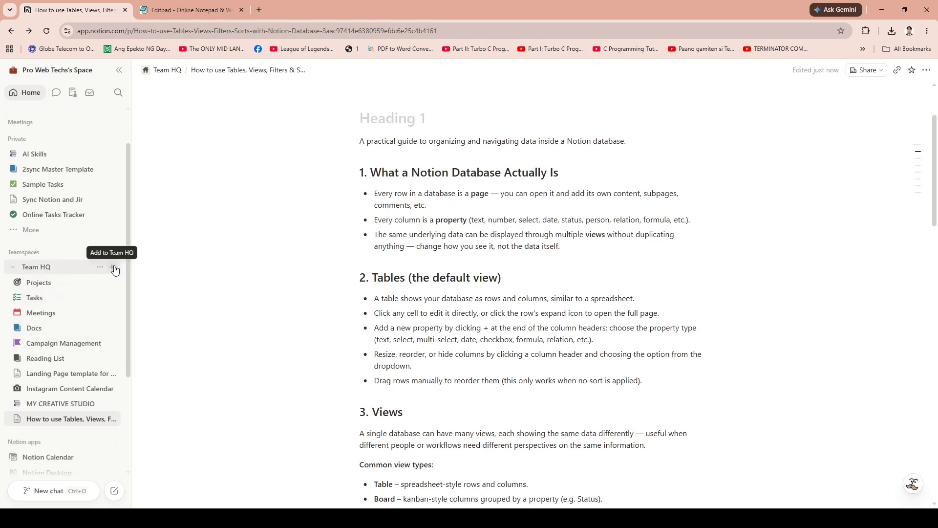
pyautogui.scroll(-1, 186, 266)
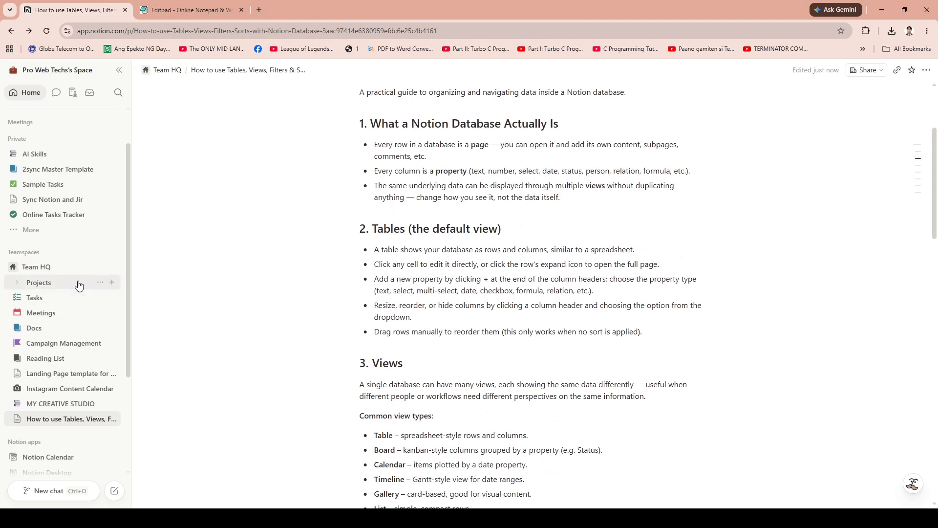
# Create an empty page in the Team HQ teamspace and insert a database with a table view in its body
pyautogui.click(112, 269)
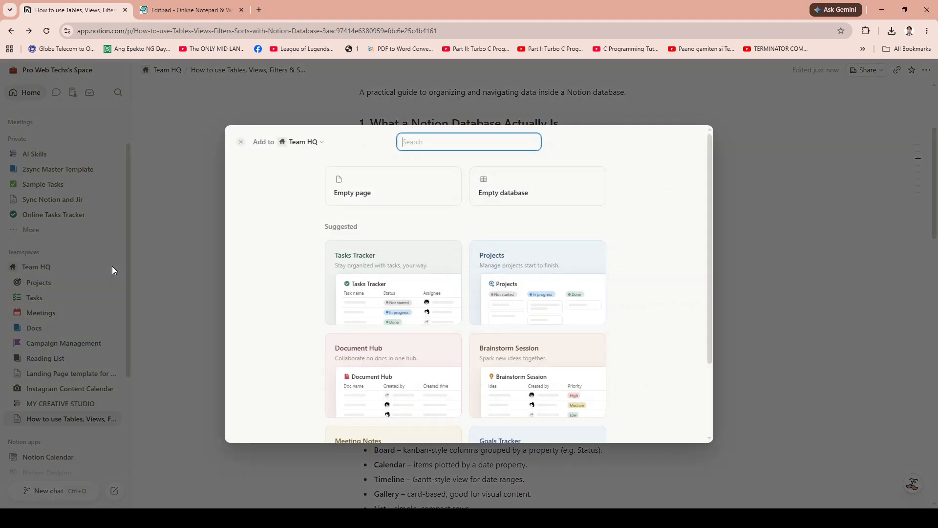
pyautogui.click(413, 196)
pyautogui.click(378, 177)
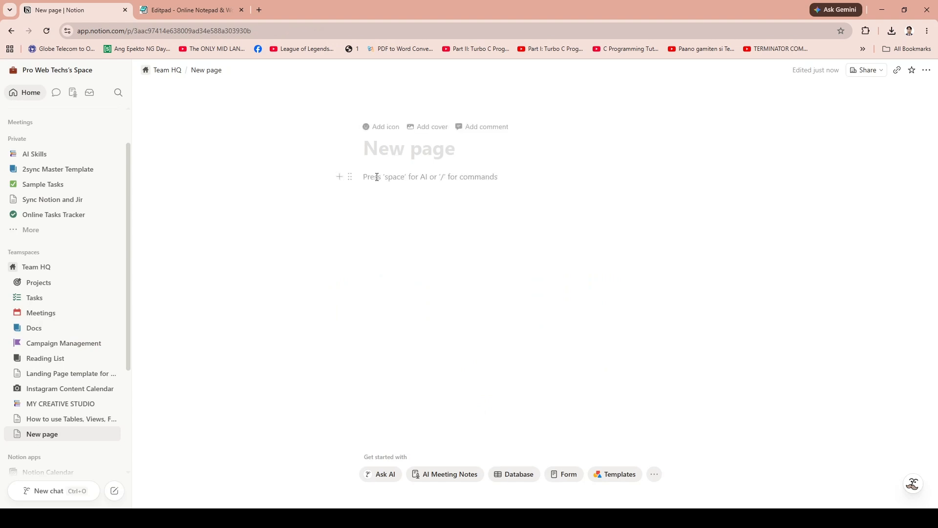
pyautogui.write('/database')
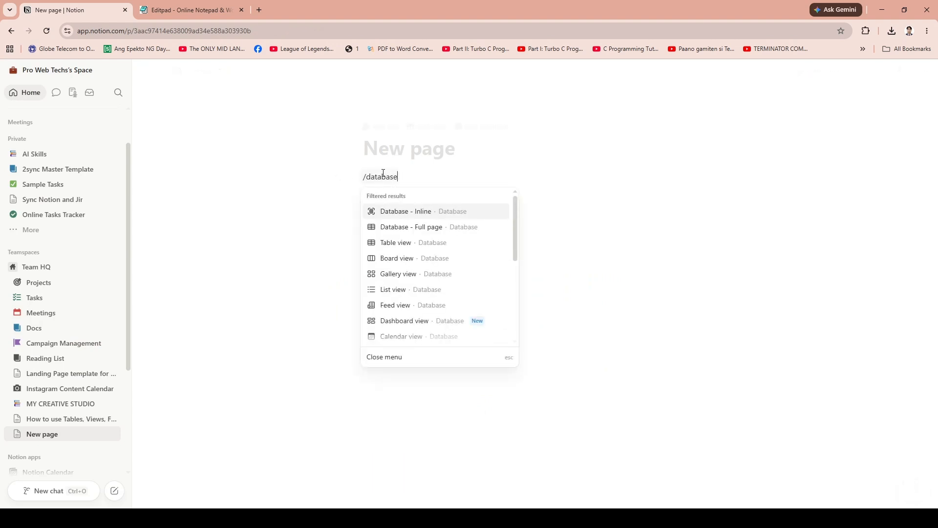
pyautogui.click(435, 242)
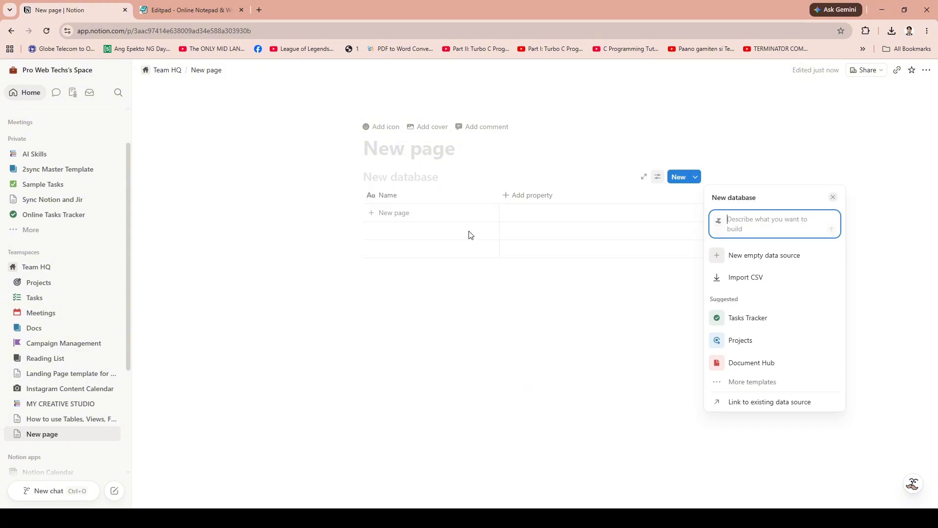
# Dismiss the new database setup and review the property types available for a new column
pyautogui.click(554, 198)
pyautogui.click(530, 196)
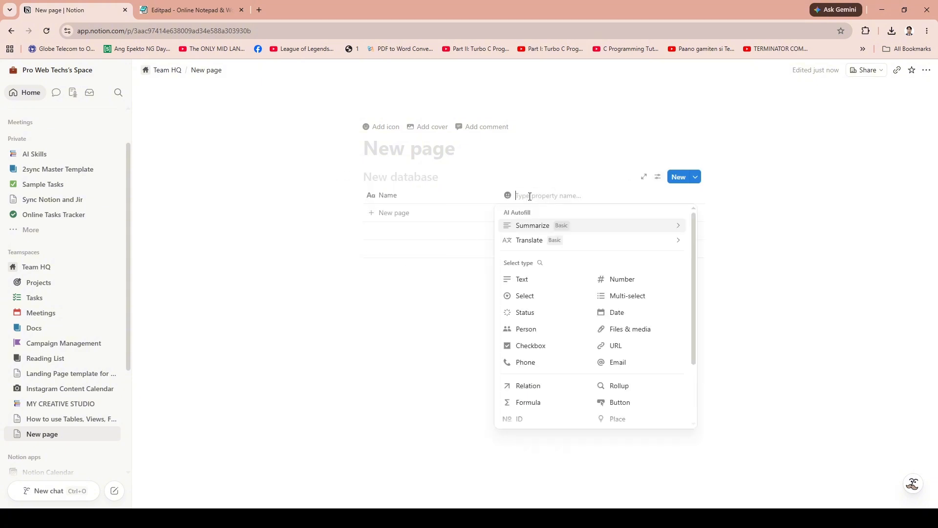
pyautogui.scroll(-1, 624, 247)
pyautogui.scroll(1, 635, 333)
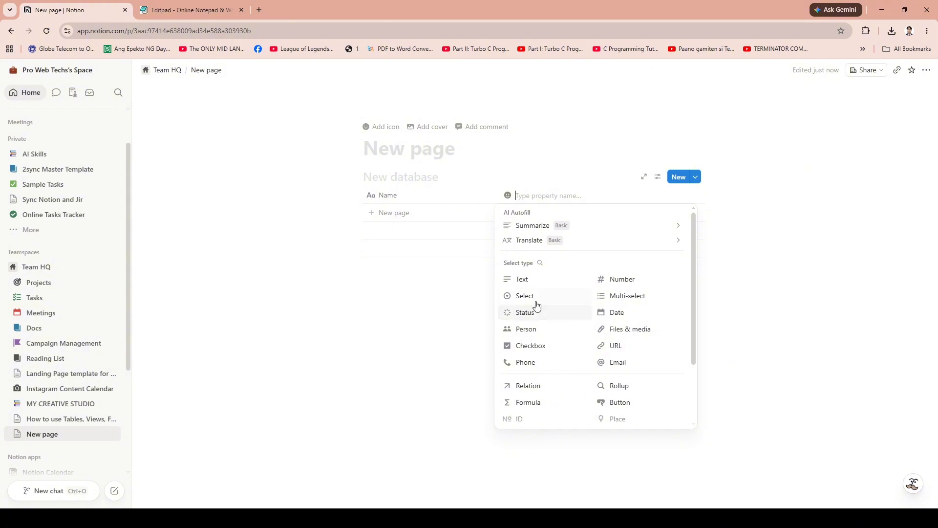
pyautogui.click(450, 284)
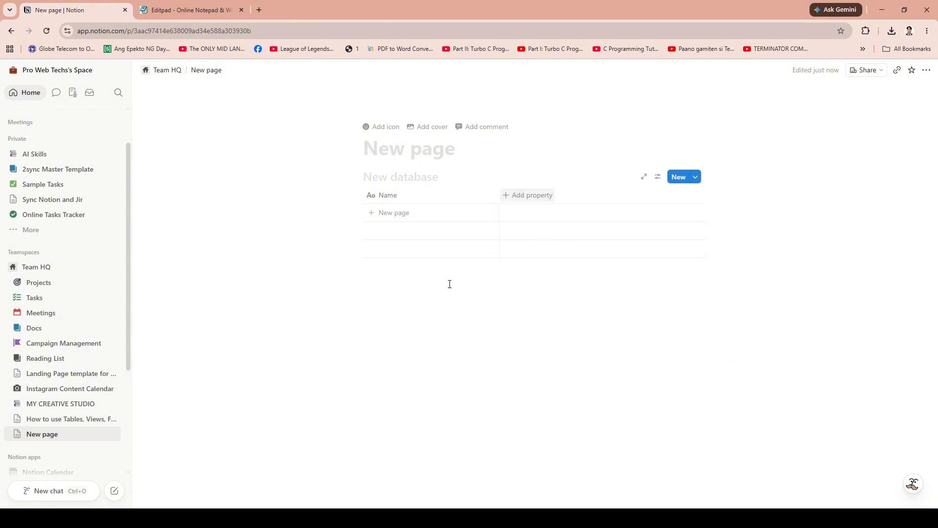
# Add a property named Status with the Status type to the database
pyautogui.click(526, 196)
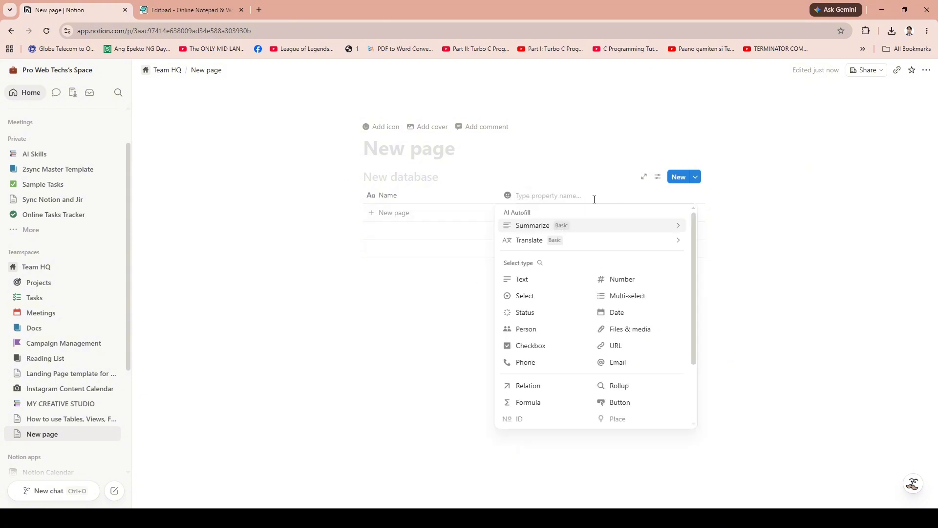
pyautogui.write('Sat')
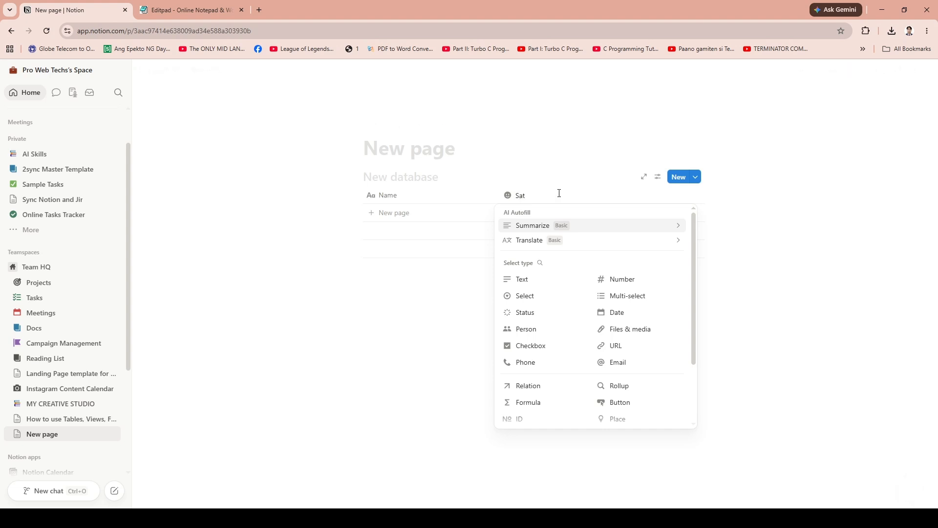
pyautogui.write('tus')
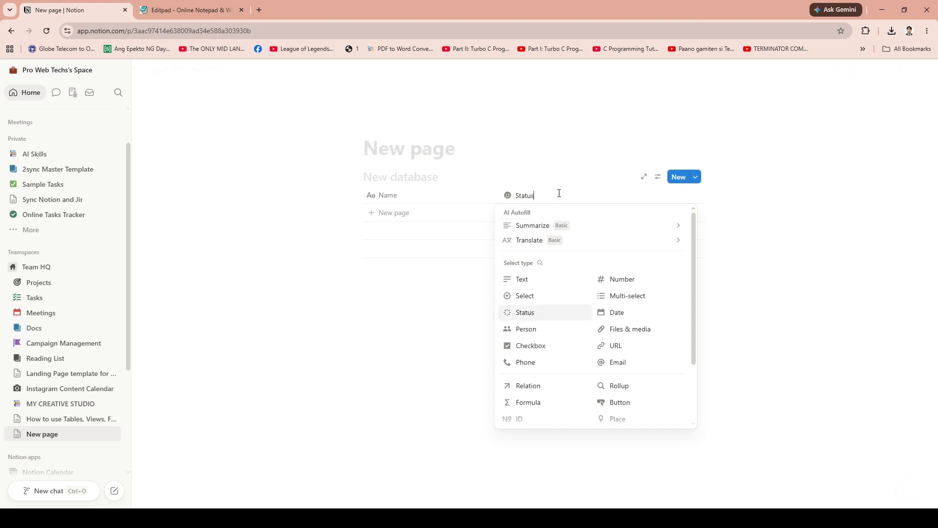
pyautogui.click(528, 315)
# Add a Date property and a Files & media property after the Status column
pyautogui.click(606, 201)
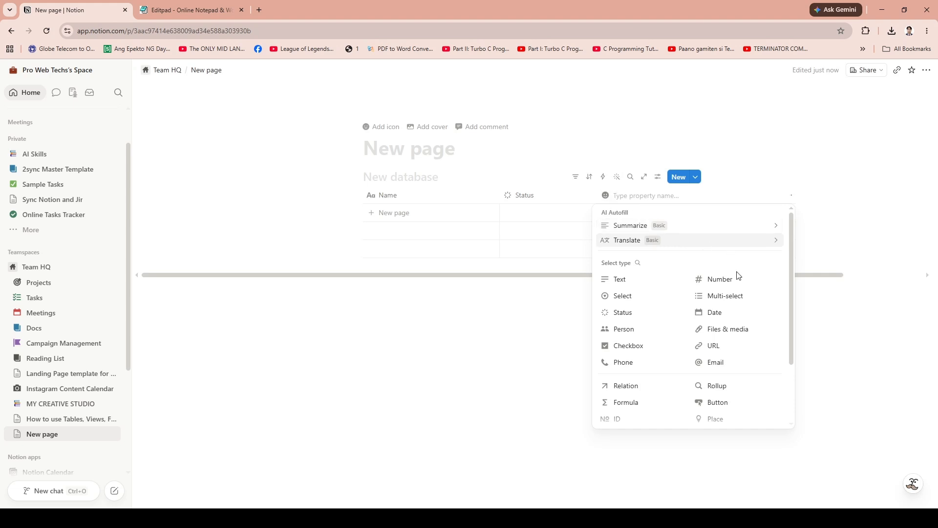
pyautogui.click(730, 314)
pyautogui.click(702, 195)
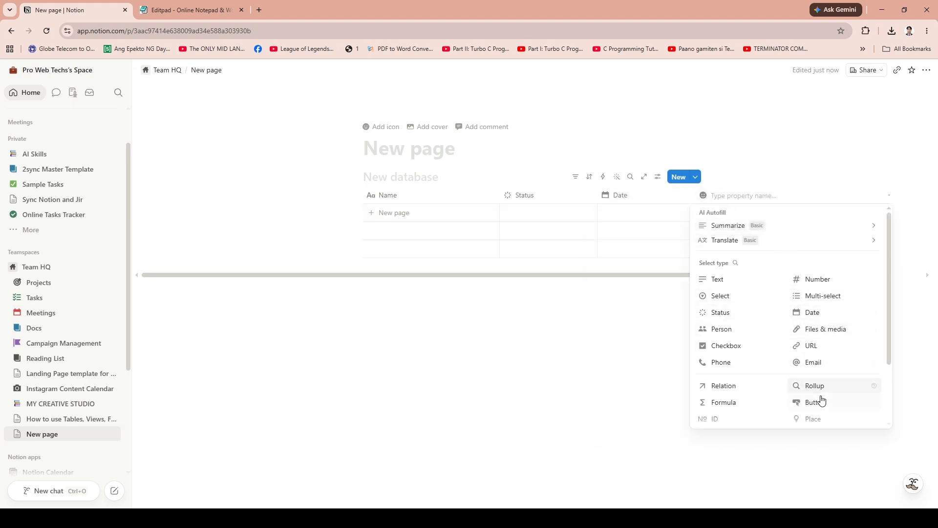
pyautogui.click(826, 329)
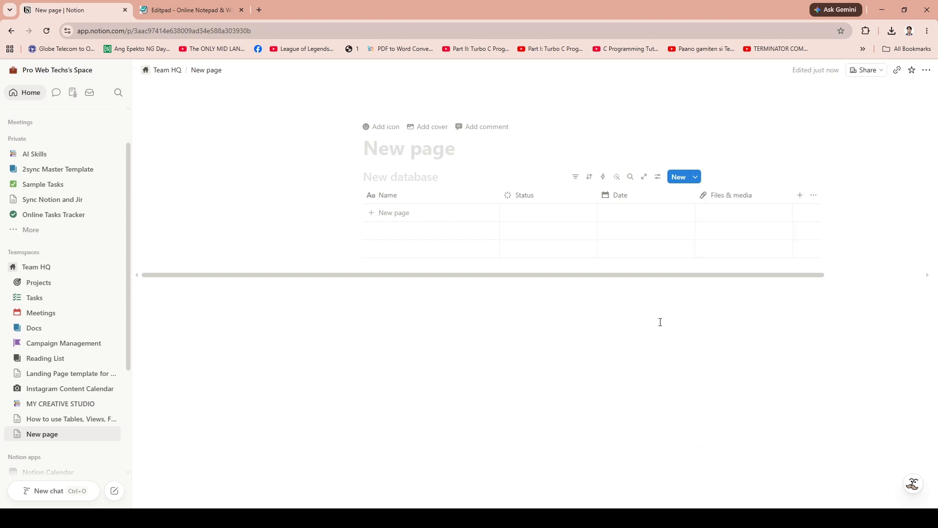
# Rename the database's Name property as Tasks
pyautogui.click(404, 195)
pyautogui.write('Tas')
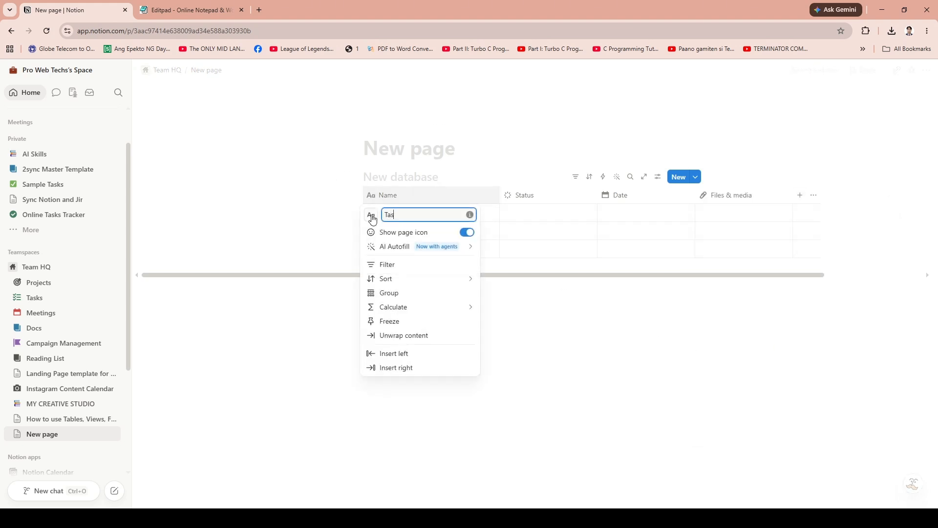
pyautogui.write('ks')
pyautogui.click(578, 339)
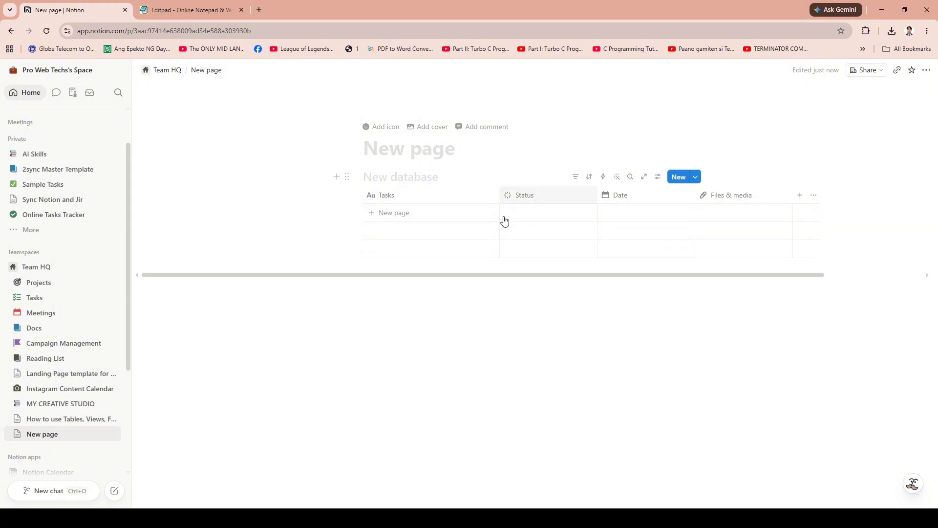
# Add four empty rows to the database table
pyautogui.click(386, 238)
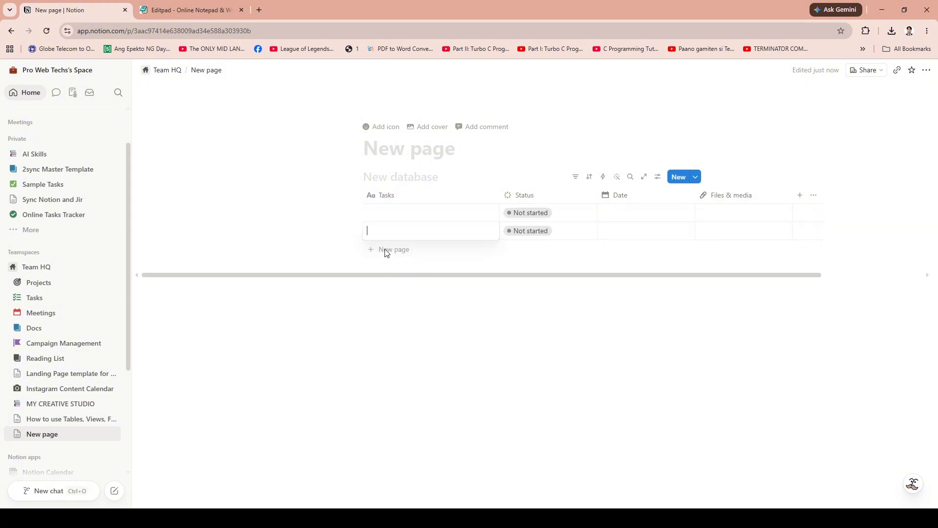
pyautogui.click(386, 253)
pyautogui.click(384, 267)
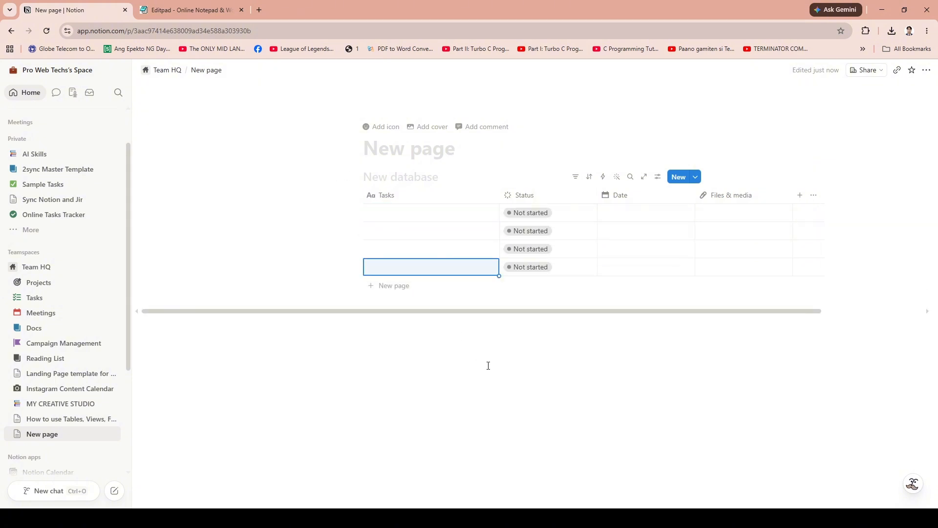
pyautogui.click(583, 336)
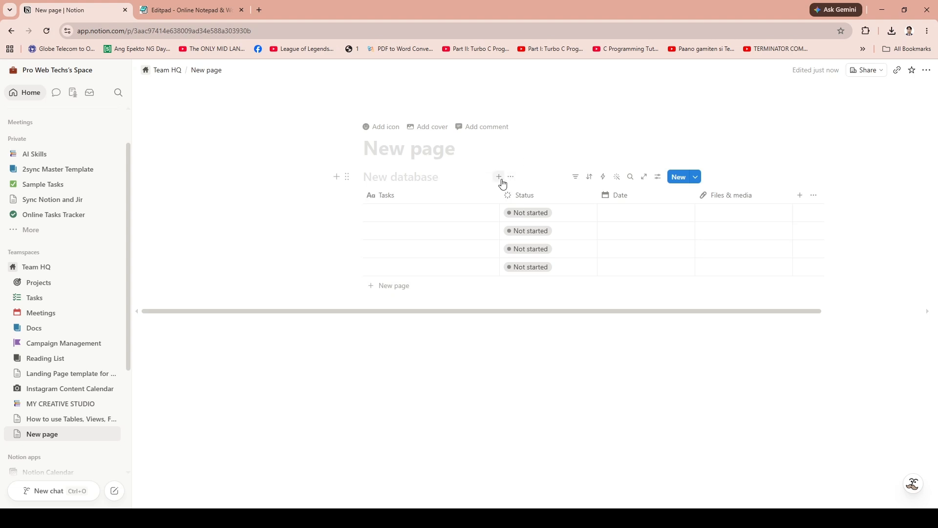
# Add a Board view to the database
pyautogui.click(499, 177)
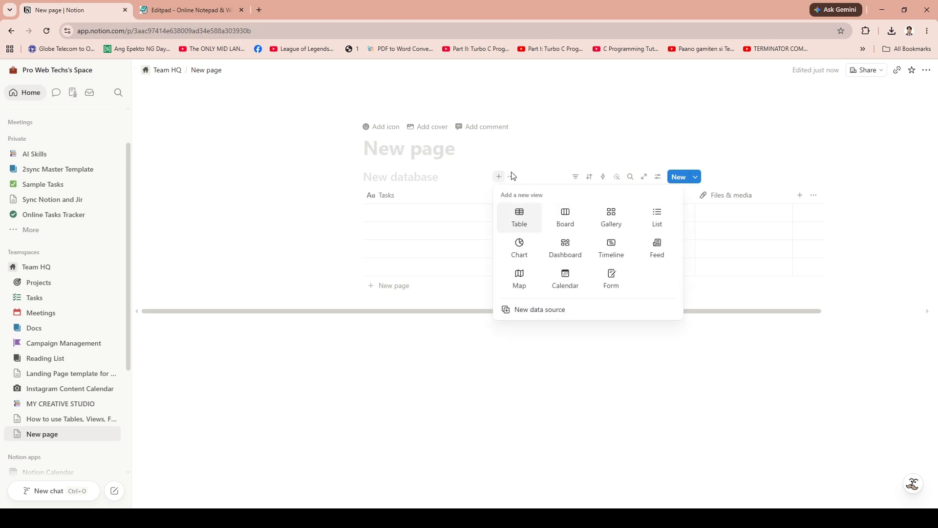
pyautogui.click(565, 219)
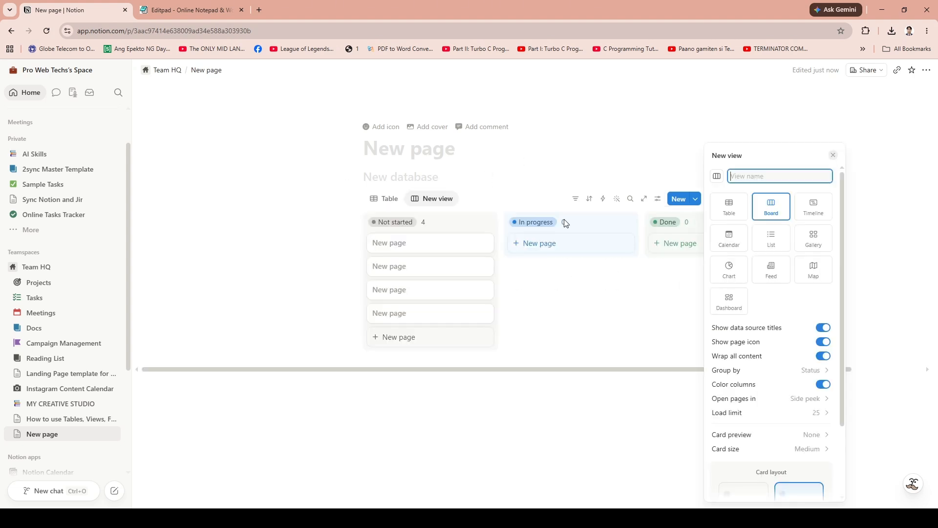
pyautogui.click(402, 197)
pyautogui.click(441, 201)
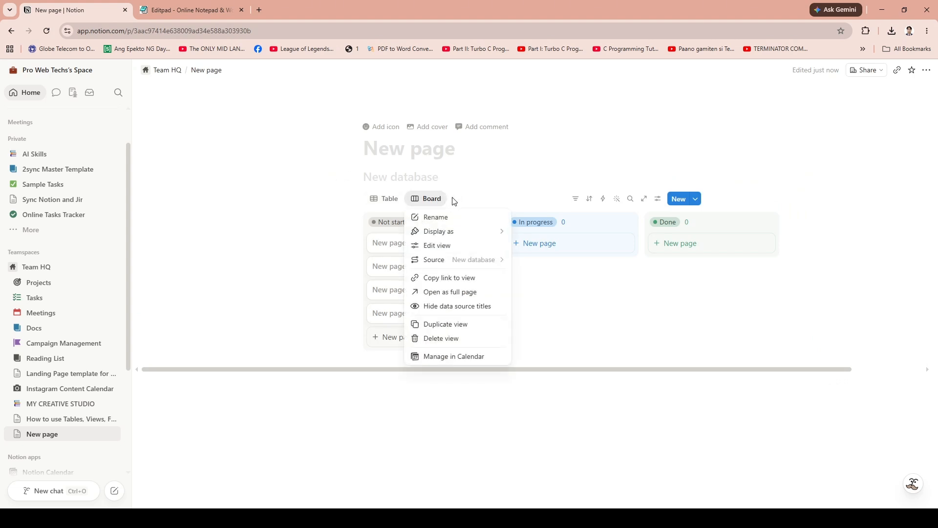
pyautogui.click(462, 198)
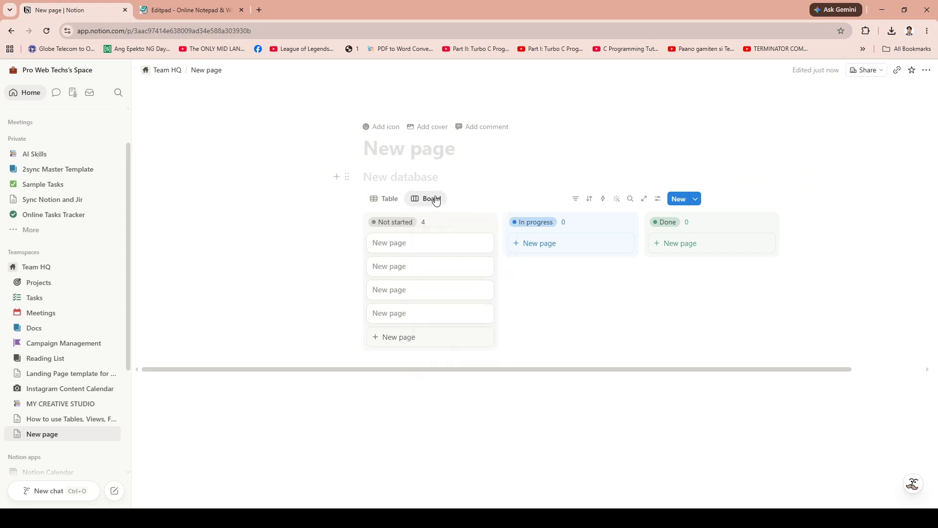
pyautogui.click(380, 201)
# Add a Calendar view to the database and return to the Table view
pyautogui.click(454, 199)
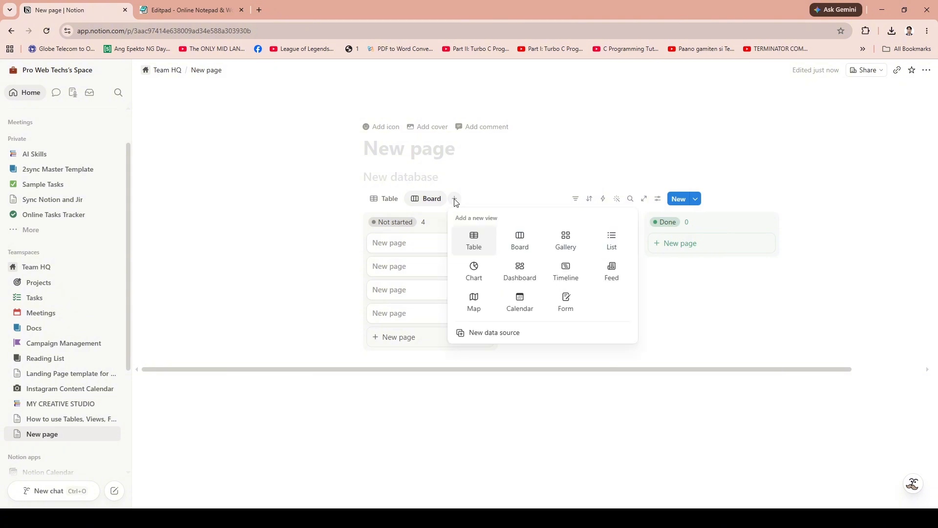
pyautogui.click(520, 300)
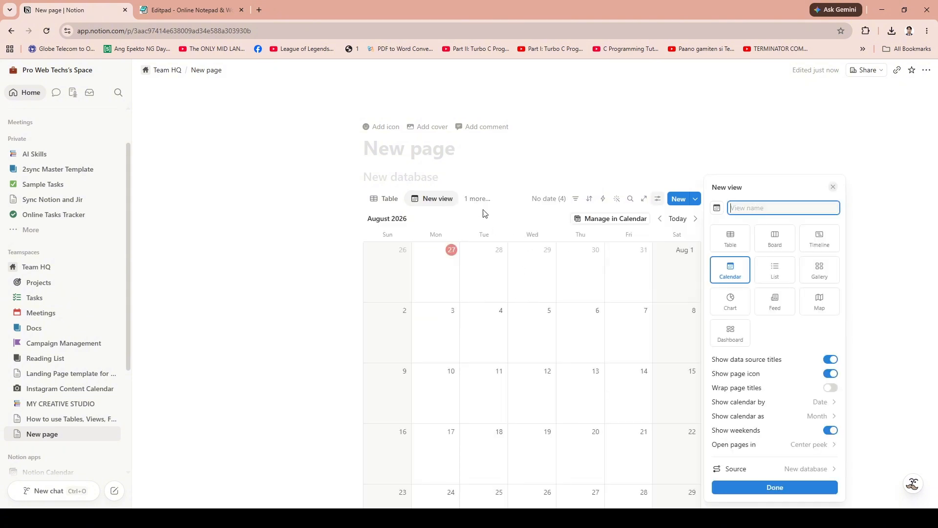
pyautogui.click(466, 203)
pyautogui.click(469, 202)
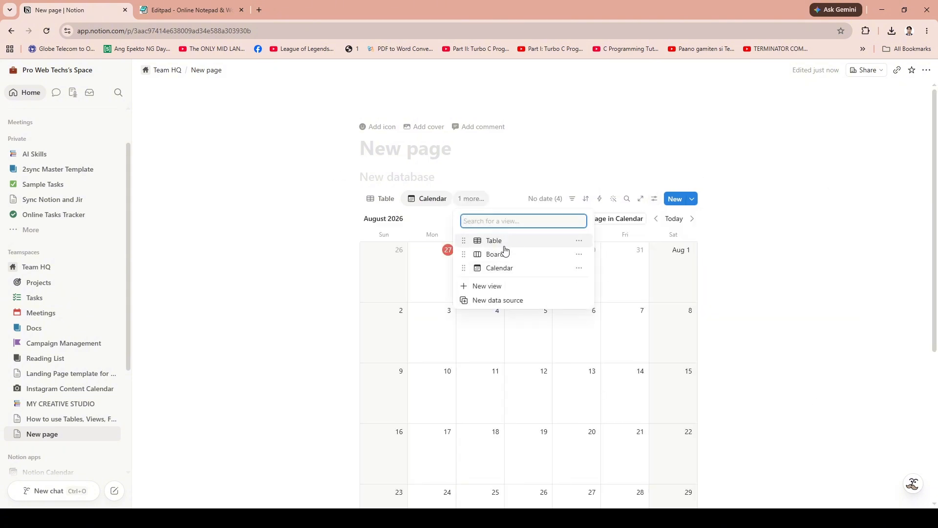
pyautogui.click(466, 239)
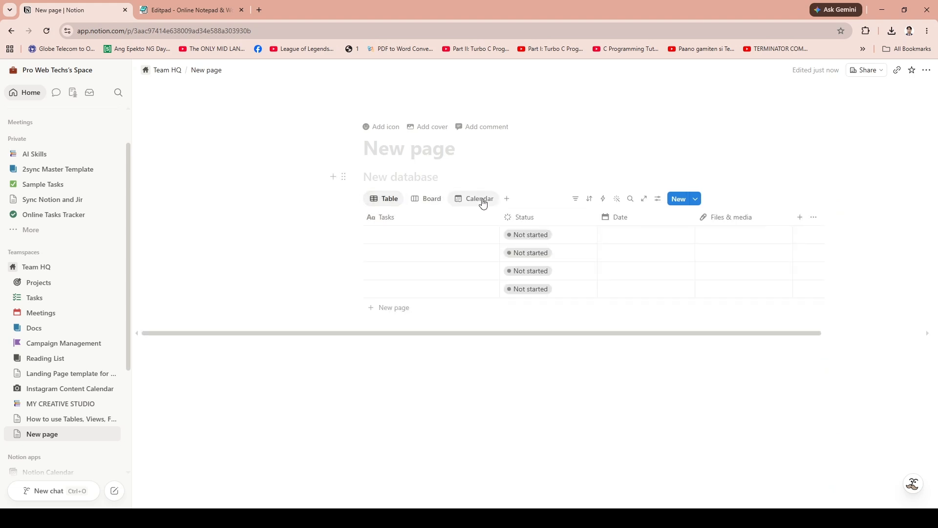
# Examine the available view types and the Calendar view, and return to the Table view
pyautogui.click(507, 199)
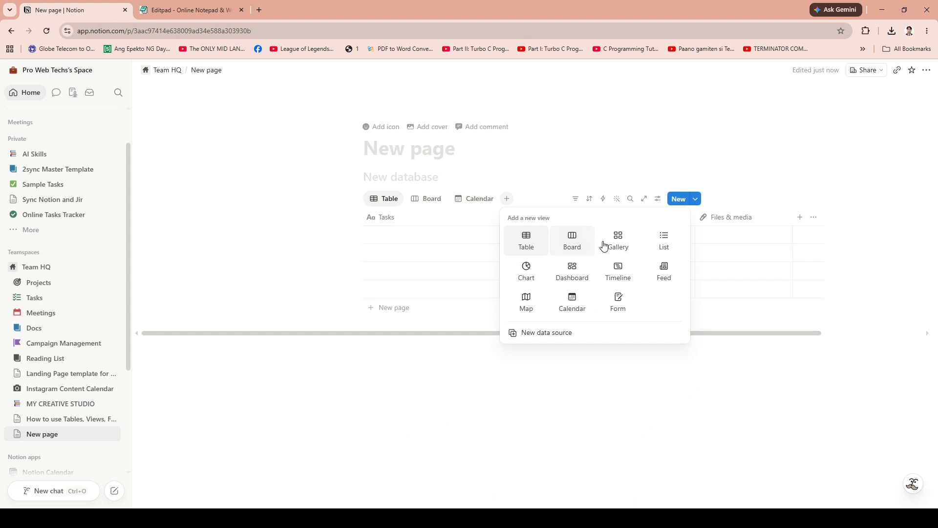
pyautogui.click(464, 205)
pyautogui.click(462, 203)
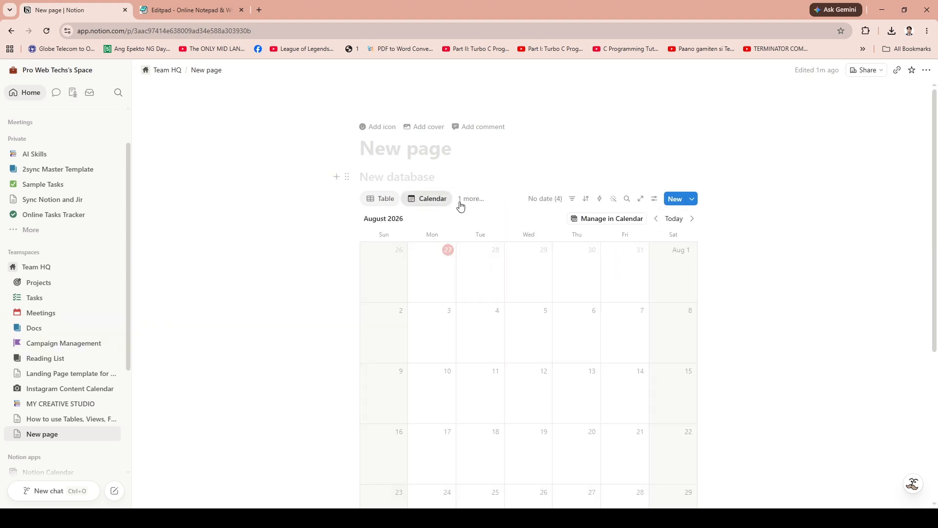
pyautogui.click(386, 200)
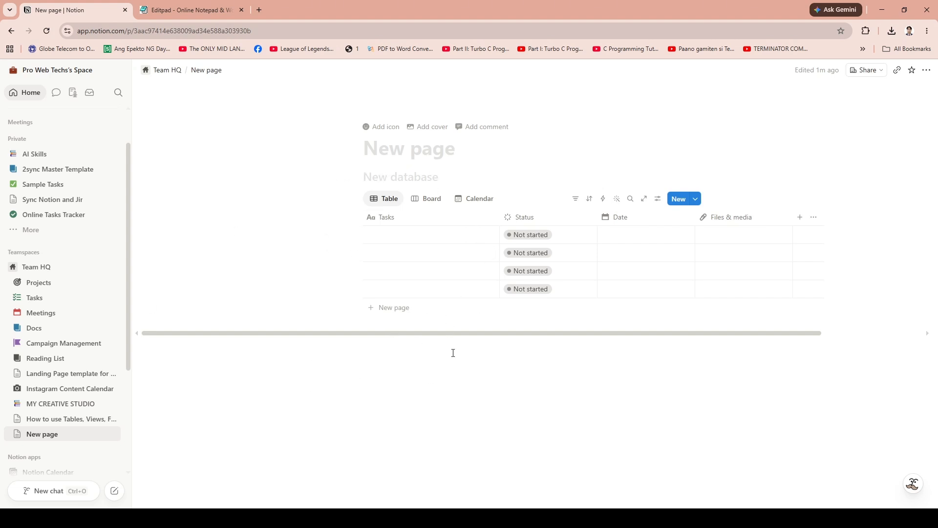
pyautogui.click(390, 177)
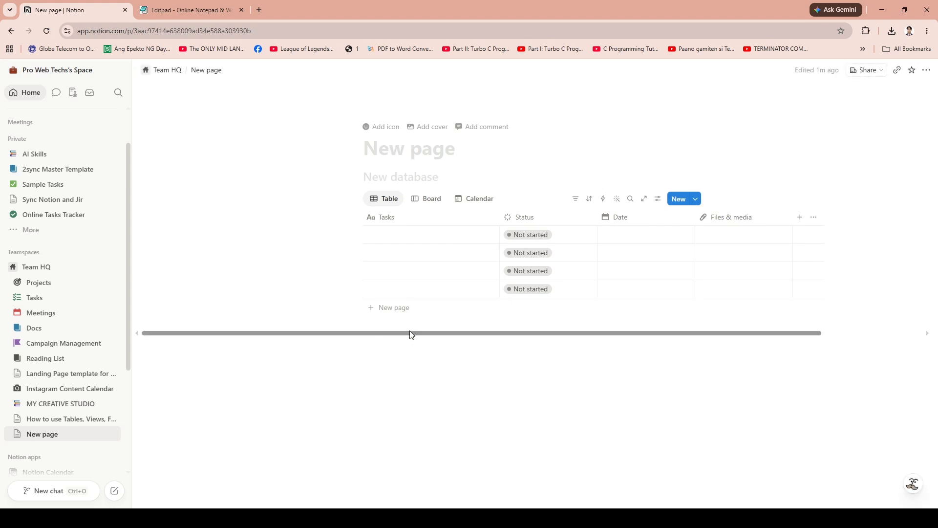
pyautogui.moveTo(409, 332)
pyautogui.mouseDown()
pyautogui.moveTo(555, 337)
pyautogui.moveTo(405, 329)
pyautogui.mouseUp()
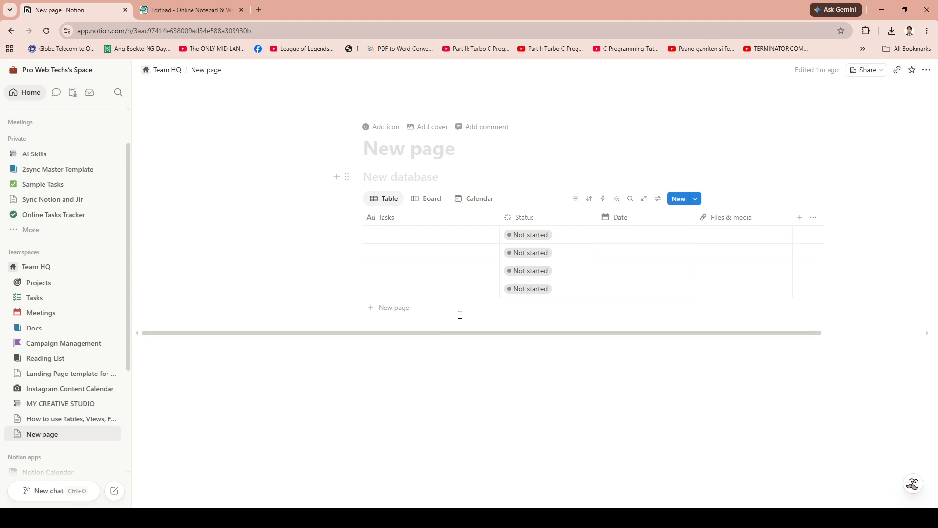
# Rename the database's Date property as Due Date
pyautogui.moveTo(567, 335); pyautogui.dragTo(618, 338)
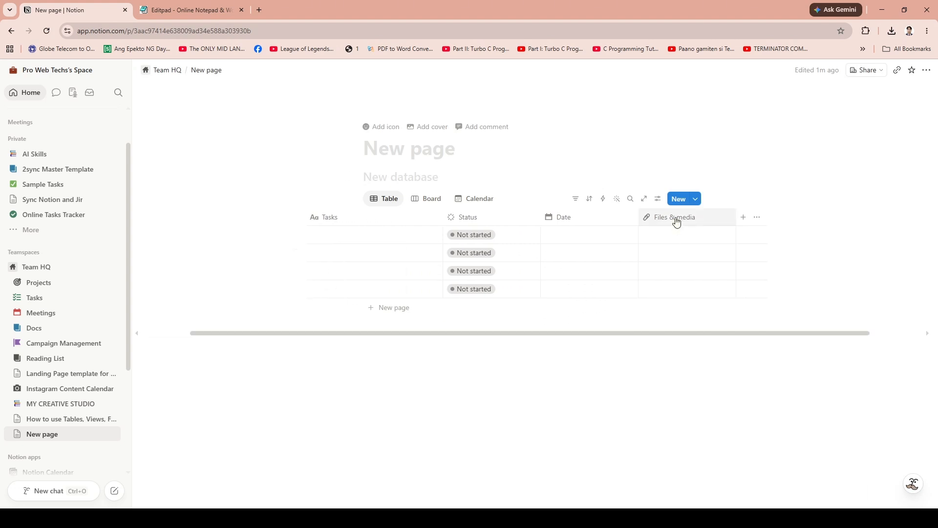
pyautogui.click(592, 221)
pyautogui.write('Dud')
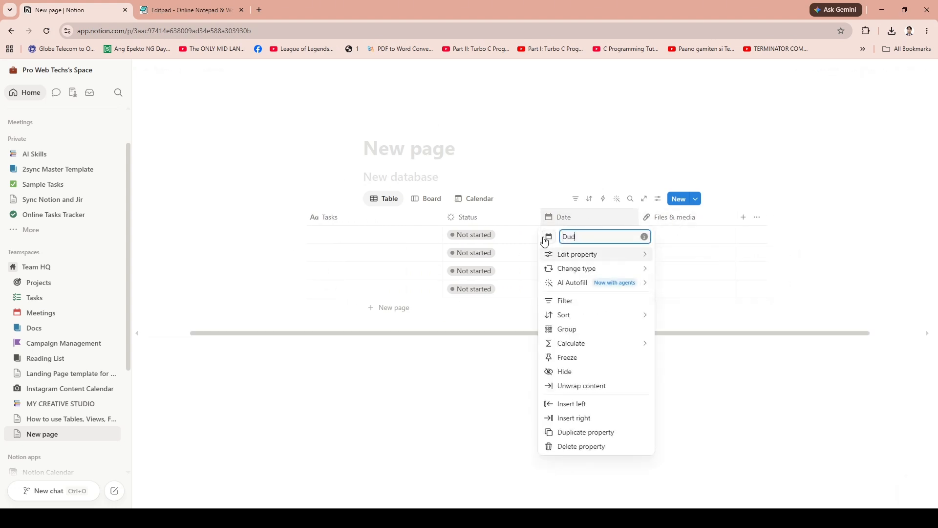
pyautogui.click(511, 348)
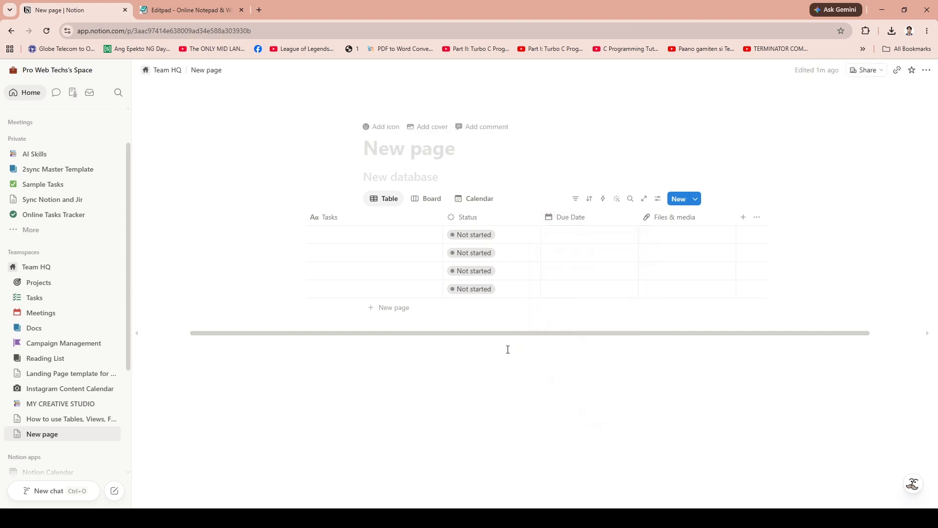
# In the Board view, name the first two Not started cards Task1 and Task2
pyautogui.click(423, 202)
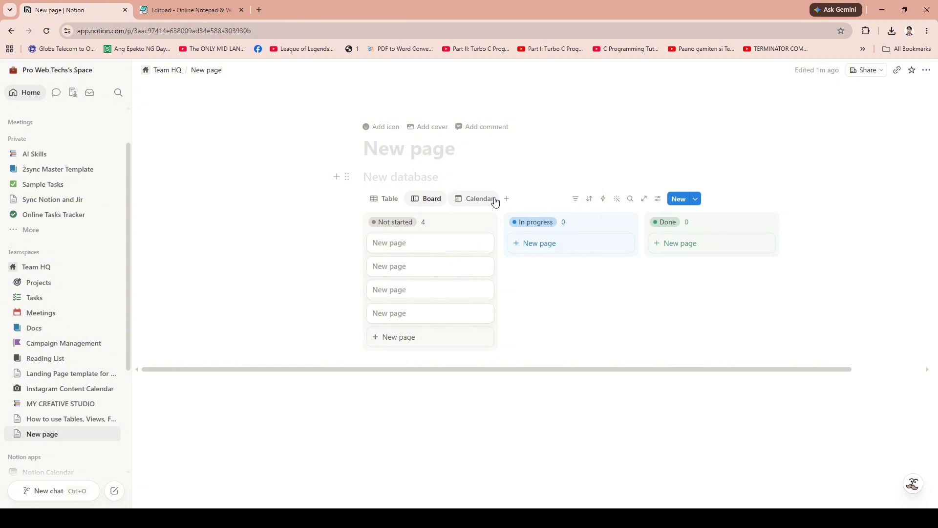
pyautogui.click(507, 199)
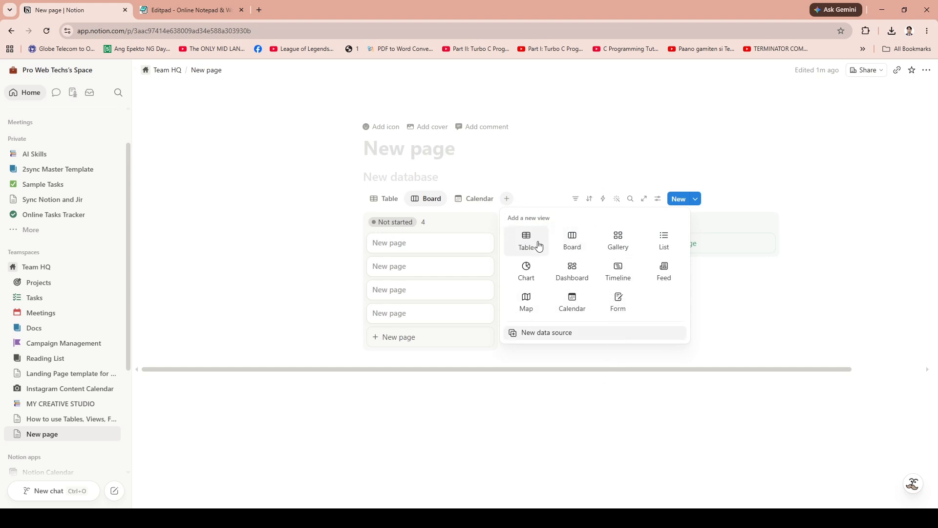
pyautogui.click(426, 202)
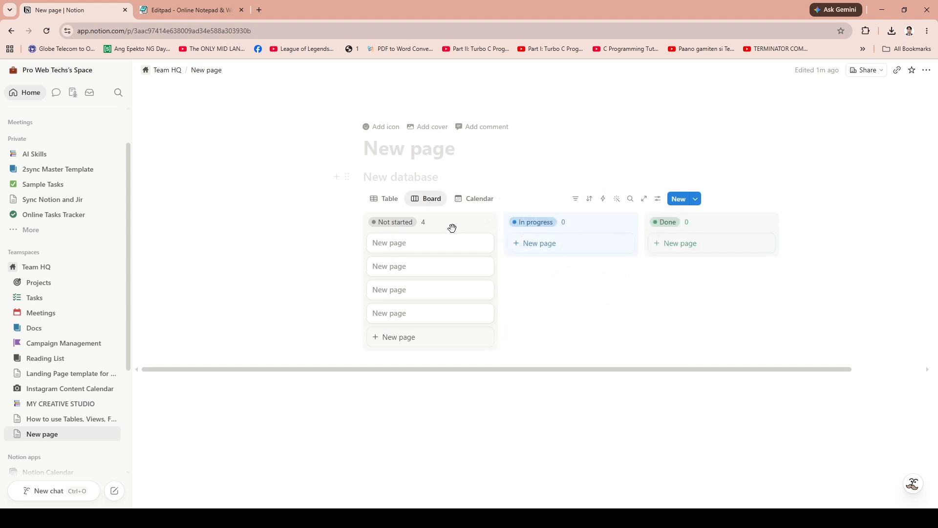
pyautogui.click(468, 243)
pyautogui.write('Task1')
pyautogui.press('Return')
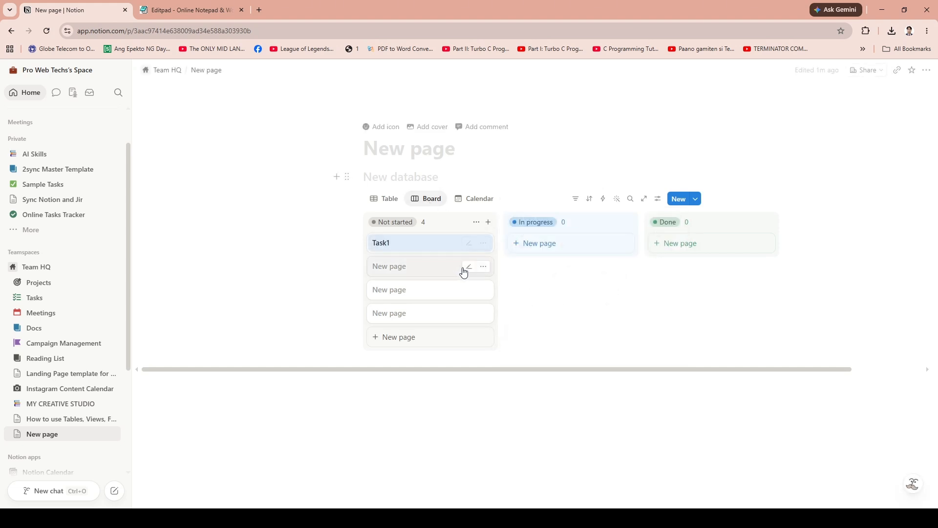
pyautogui.click(468, 266)
pyautogui.write('Task2')
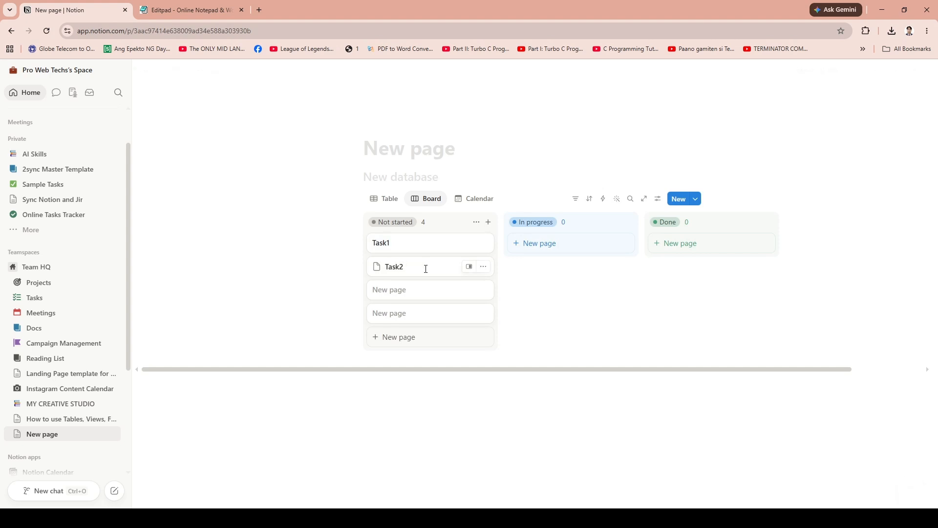
# Name the two remaining untitled Not started cards Task3 and Task4
pyautogui.click(421, 293)
pyautogui.click(484, 71)
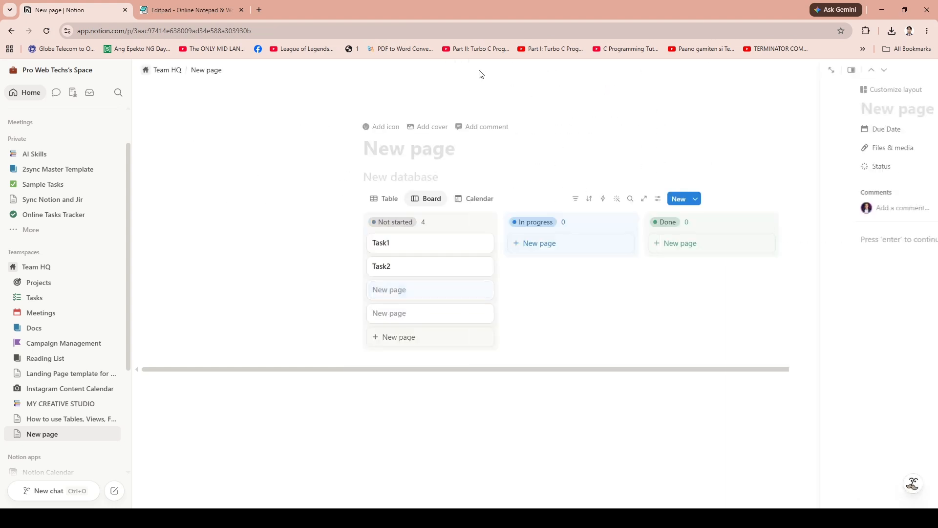
pyautogui.click(468, 291)
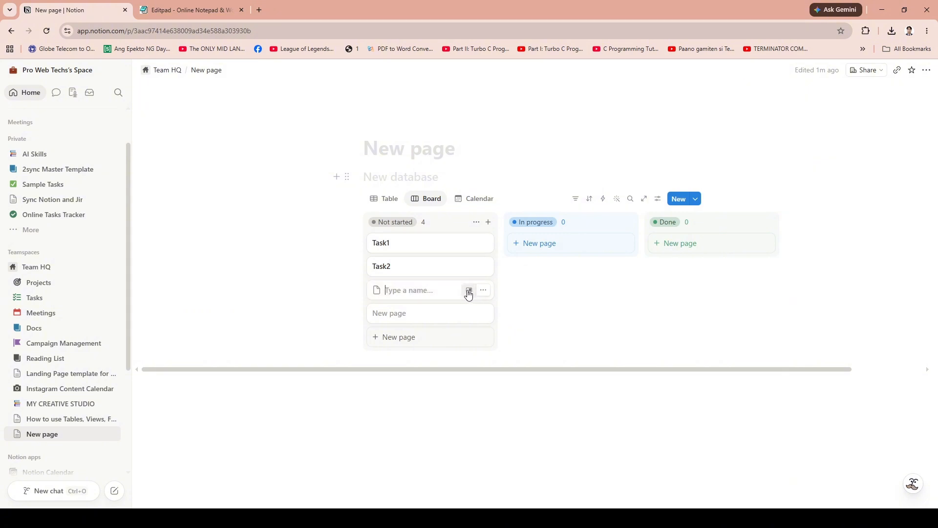
pyautogui.write('Task3')
pyautogui.press('Escape')
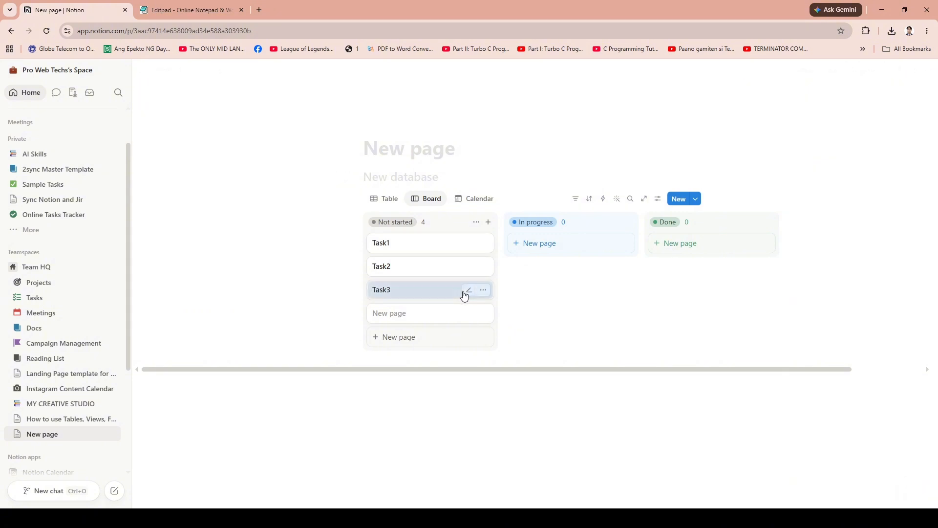
pyautogui.click(468, 314)
pyautogui.write('Task')
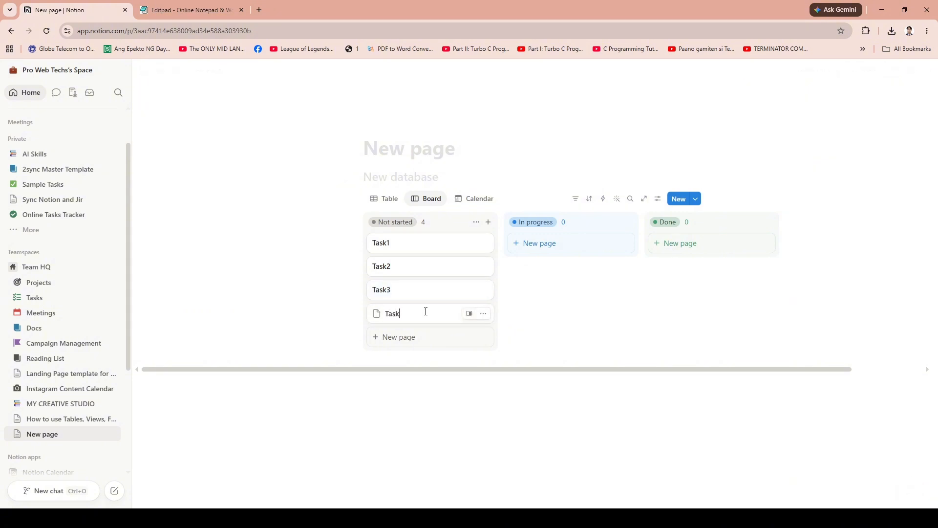
pyautogui.write('4')
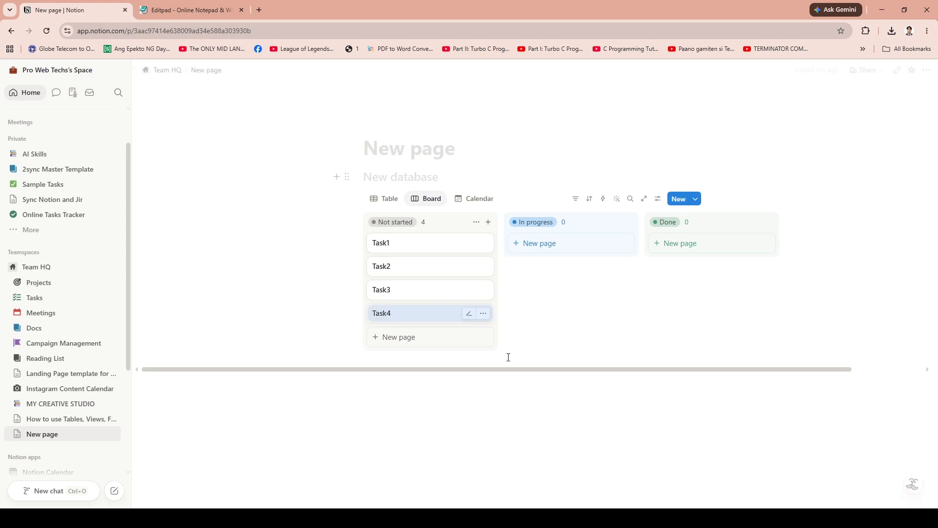
pyautogui.click(547, 415)
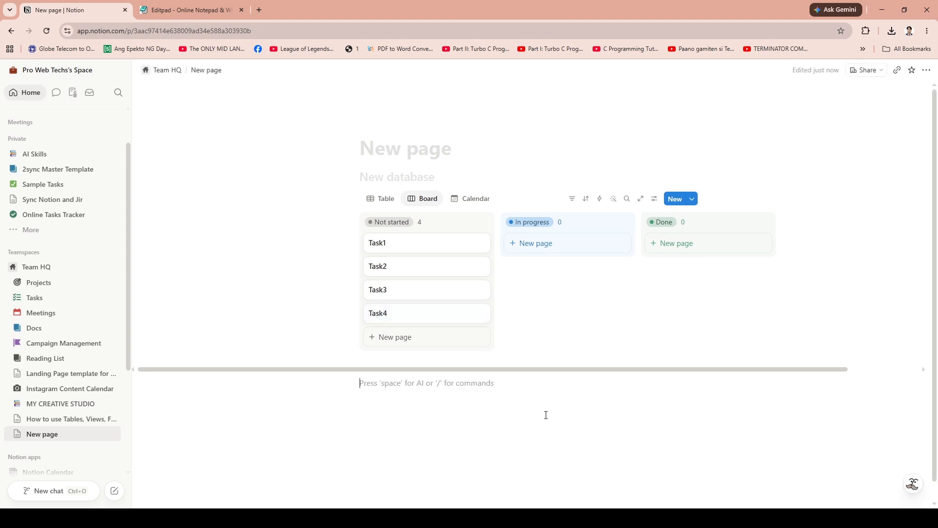
# Filter the Board view to cards whose Tasks property contains Task1
pyautogui.click(573, 202)
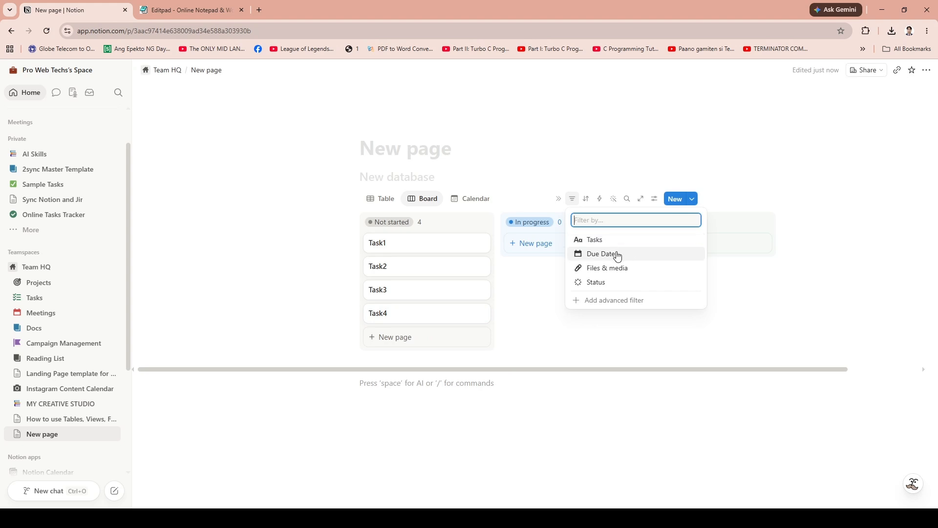
pyautogui.click(594, 239)
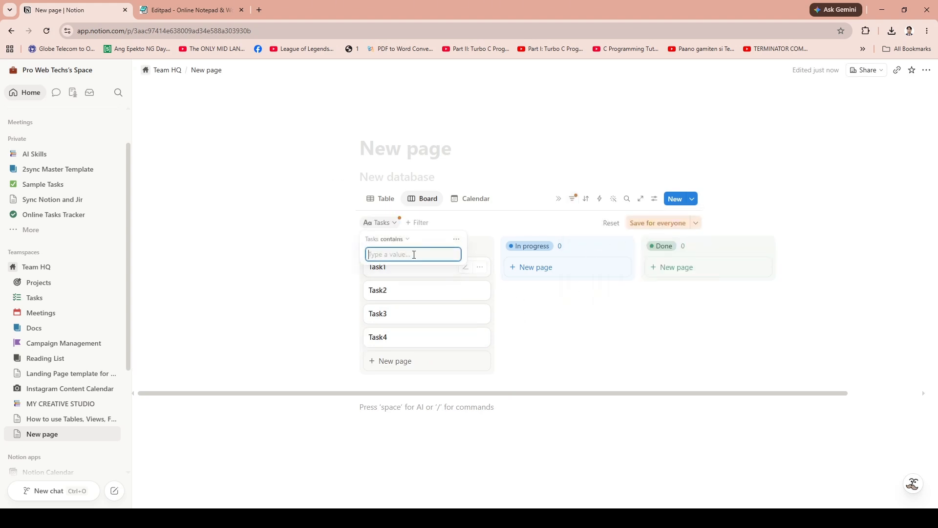
pyautogui.write('Task1')
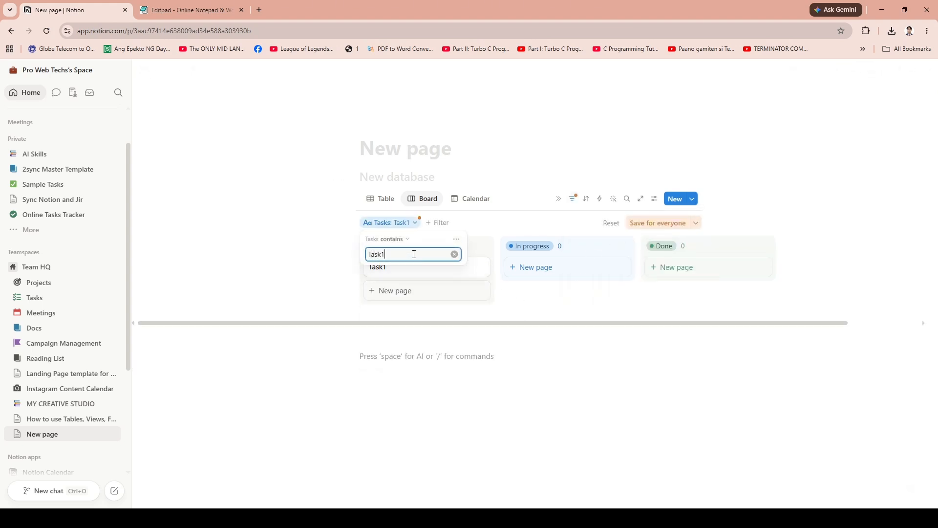
pyautogui.click(524, 385)
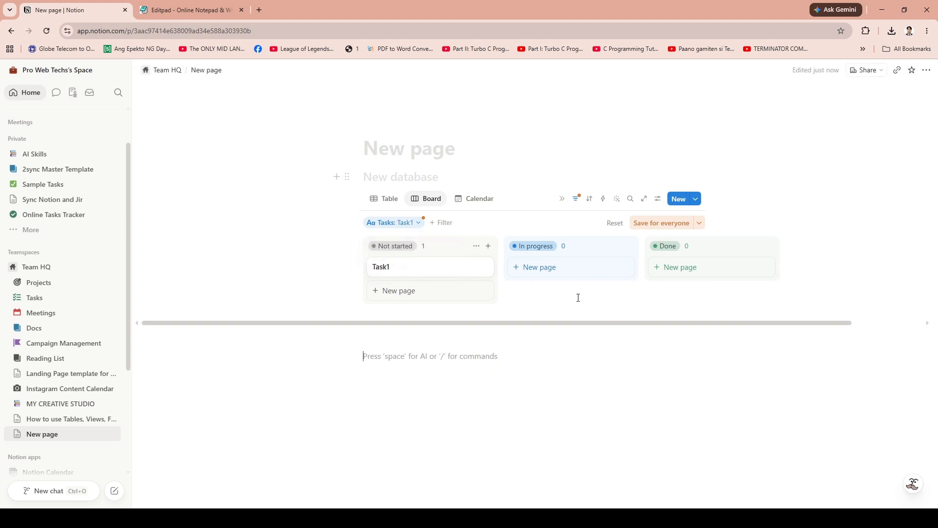
# Sort the Board view by the Tasks property from A to Z
pyautogui.click(590, 200)
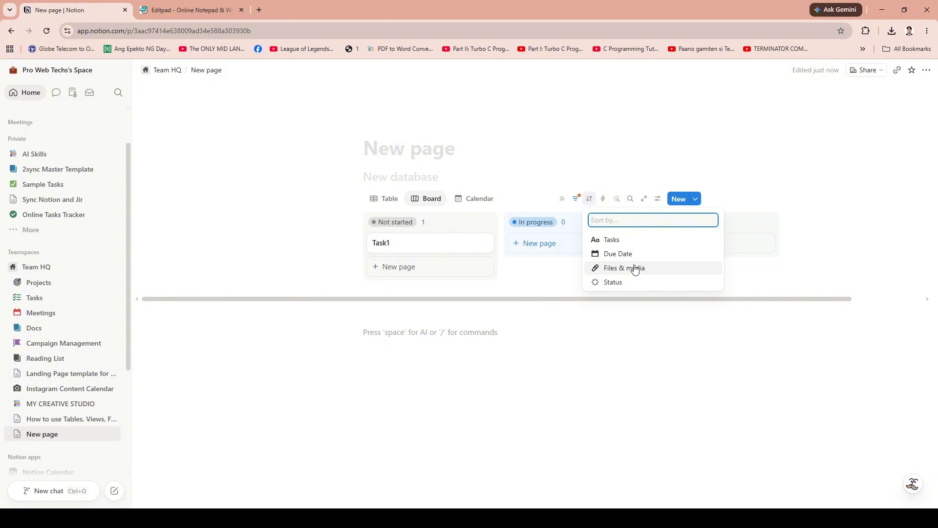
pyautogui.click(633, 240)
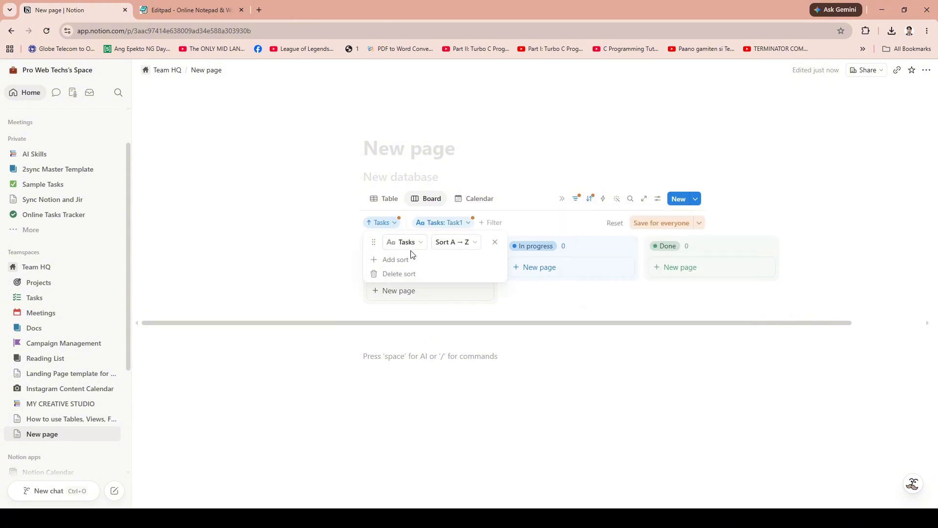
pyautogui.click(571, 361)
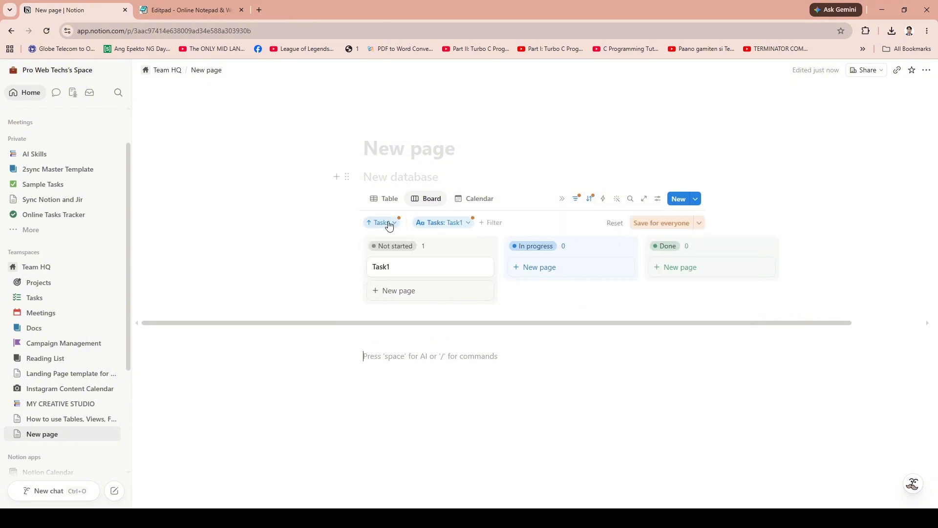
# Move the database to Trash and undo the deletion
pyautogui.rightClick(372, 226)
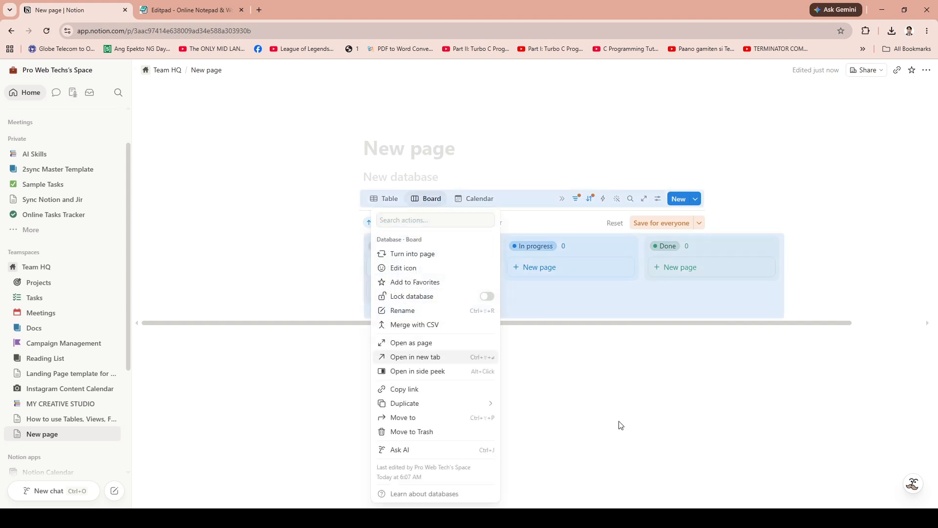
pyautogui.click(619, 425)
pyautogui.click(383, 224)
pyautogui.click(356, 231)
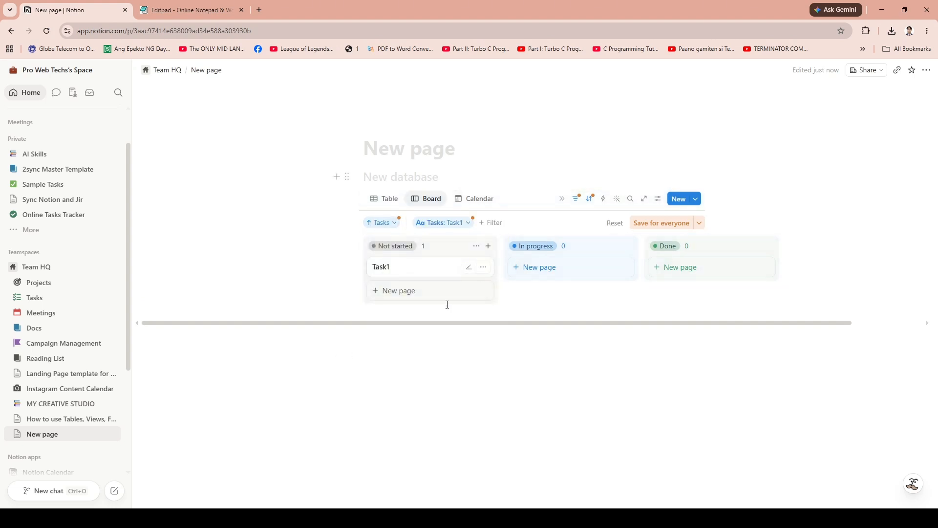
pyautogui.rightClick(383, 228)
pyautogui.click(441, 432)
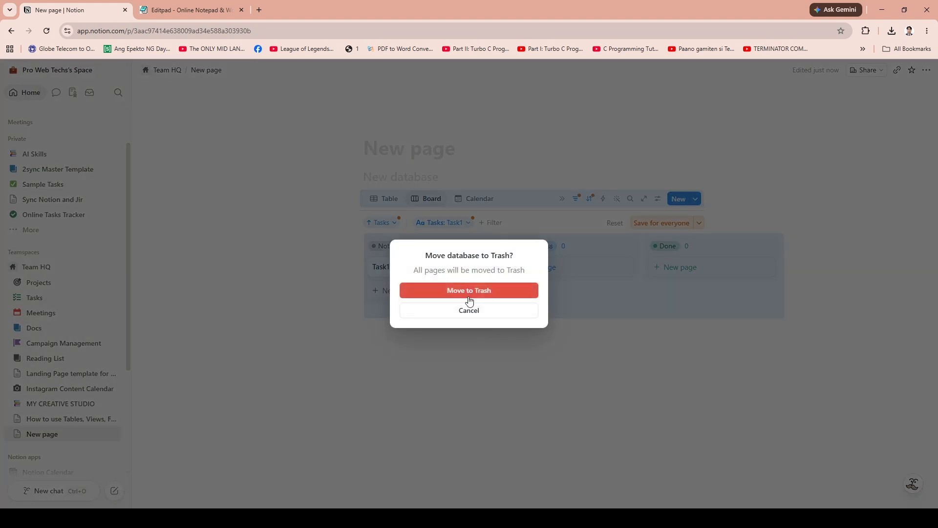
pyautogui.click(474, 290)
pyautogui.hotkey('ctrl', 'z')
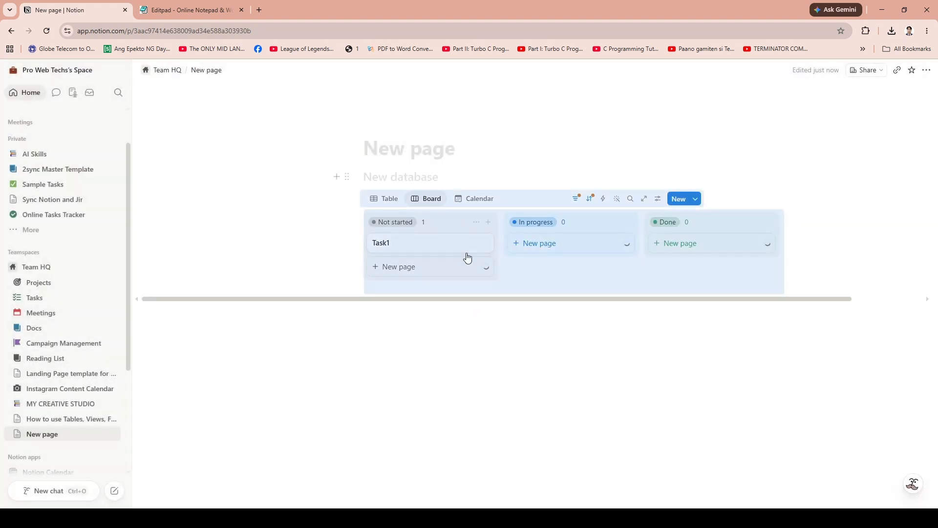
# Look through the database's Table, Board and Calendar views, ending in the Table view
pyautogui.click(389, 204)
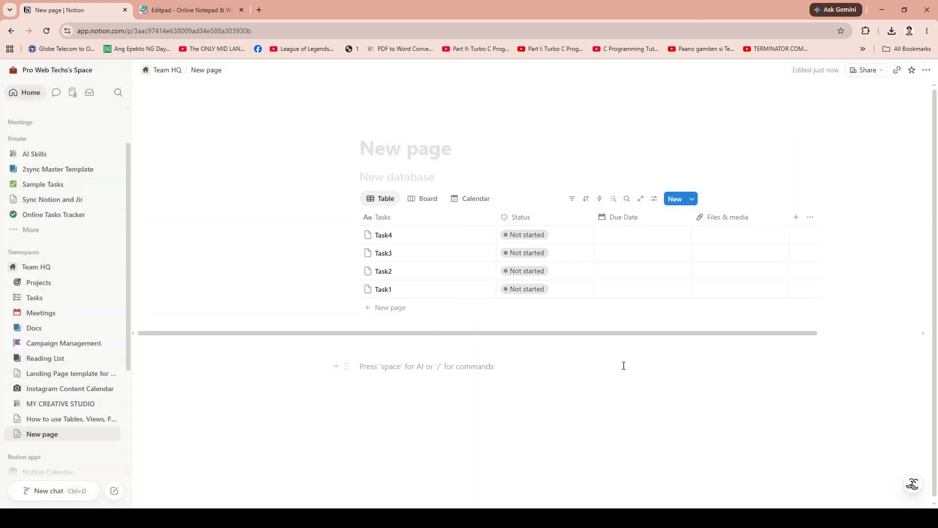
pyautogui.click(426, 199)
pyautogui.click(469, 199)
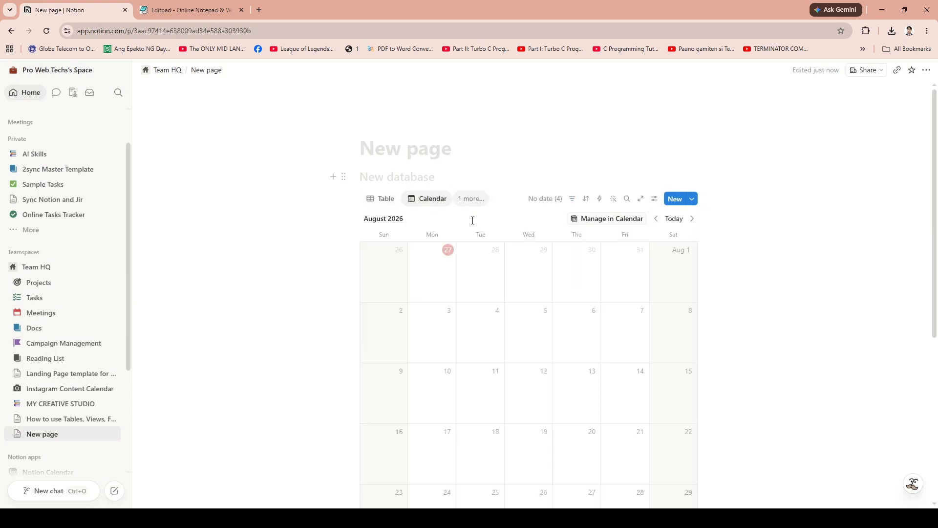
pyautogui.click(388, 199)
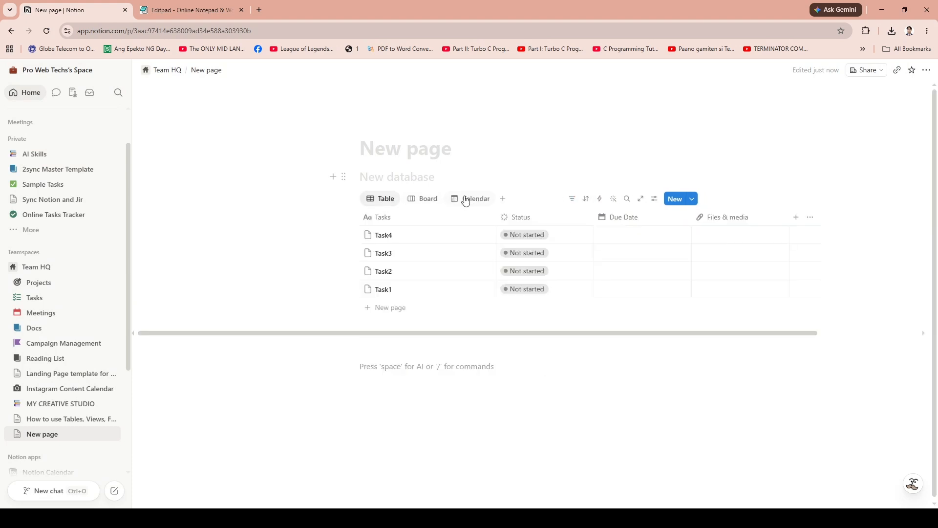
# Add a relation property to the table linked to the Tasks data source in Team HQ, keeping the name Tasks 1
pyautogui.click(796, 216)
pyautogui.click(771, 414)
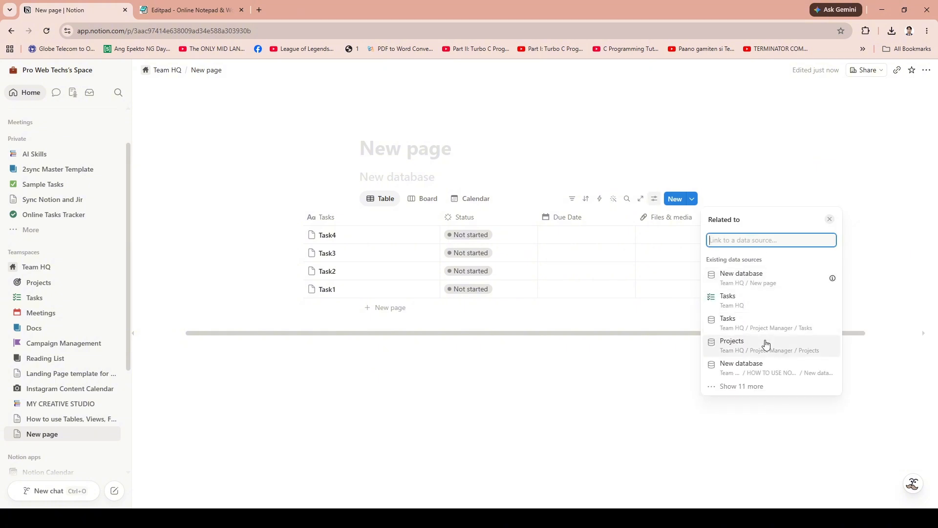
pyautogui.click(758, 303)
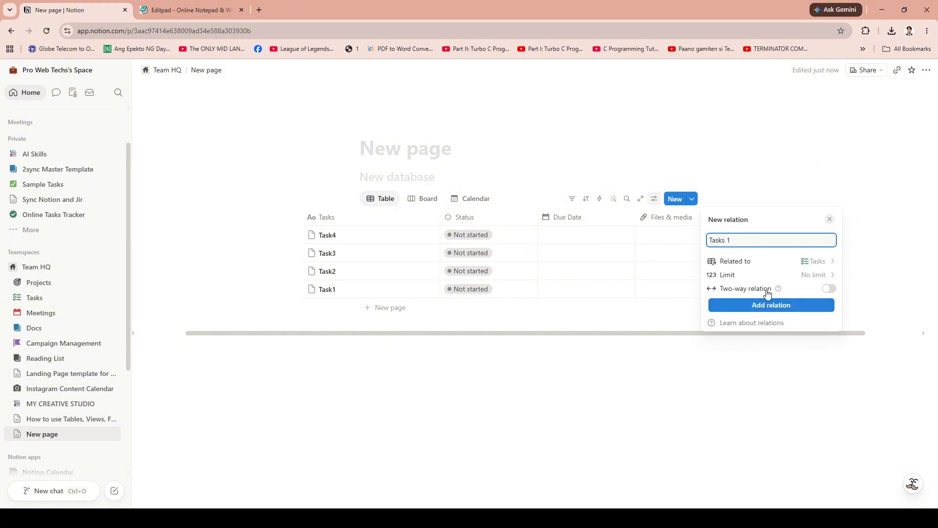
pyautogui.click(772, 305)
pyautogui.click(597, 387)
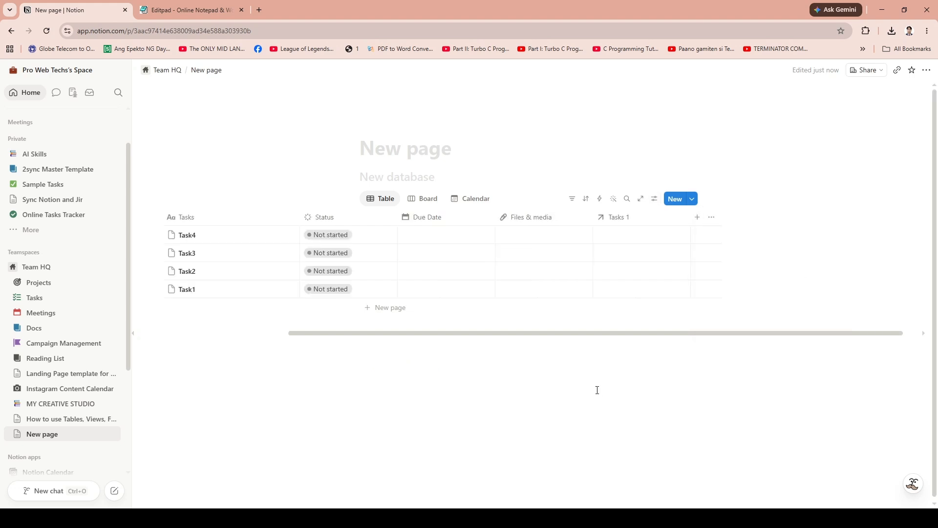
pyautogui.moveTo(486, 329); pyautogui.dragTo(373, 335)
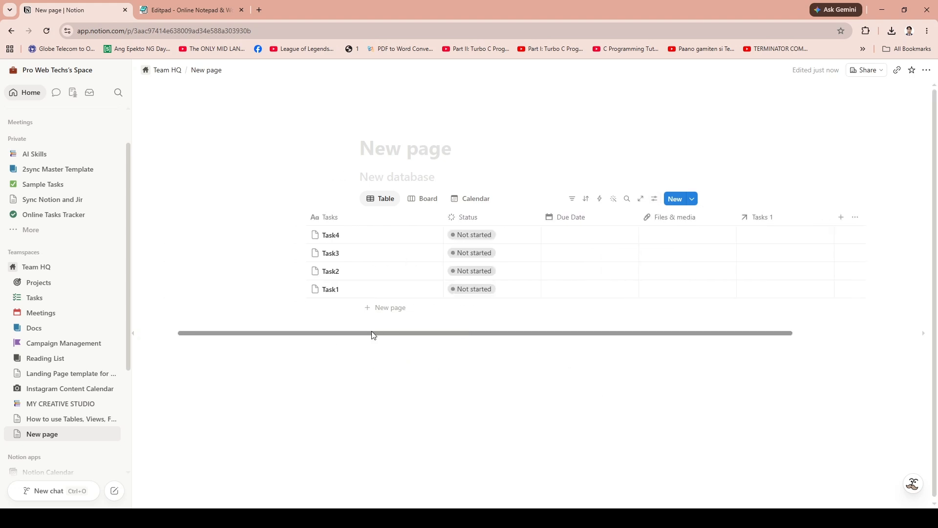
# Rename the Tasks 1 relation property as TASKS
pyautogui.click(759, 218)
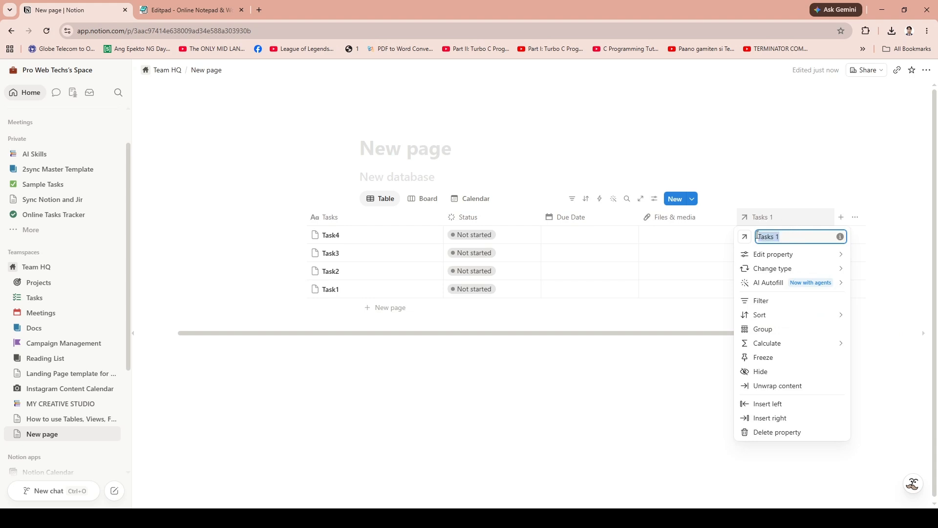
pyautogui.press('BackSpace')
pyautogui.click(662, 379)
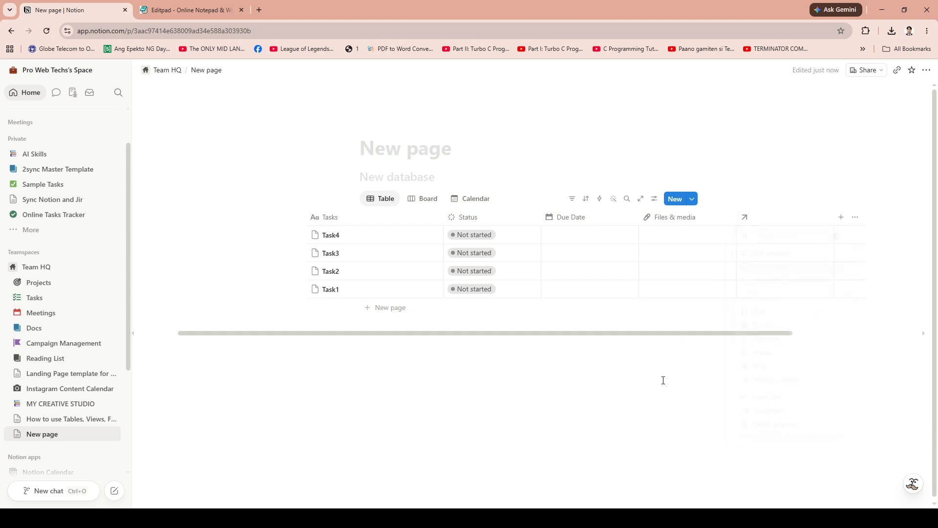
pyautogui.click(783, 221)
pyautogui.write('Tas')
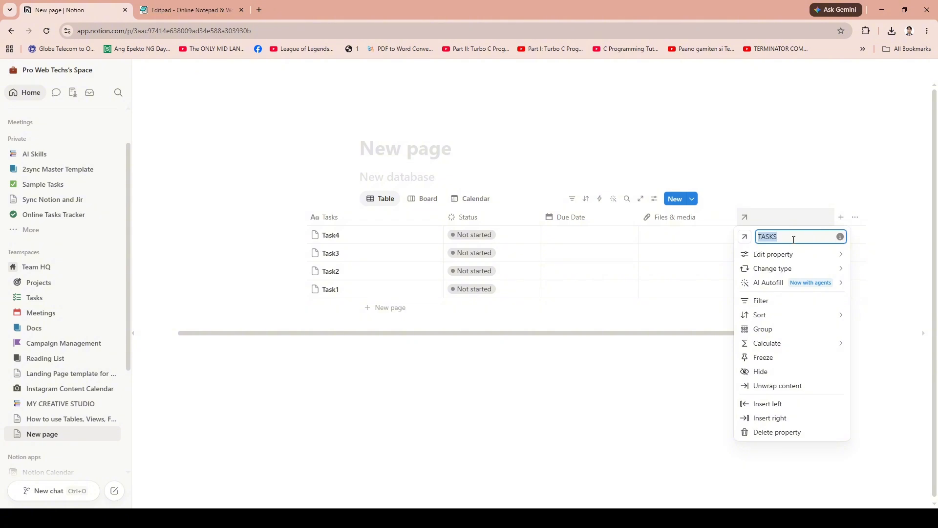
# Delete the TASKS relation property from the database
pyautogui.click(790, 219)
pyautogui.click(815, 220)
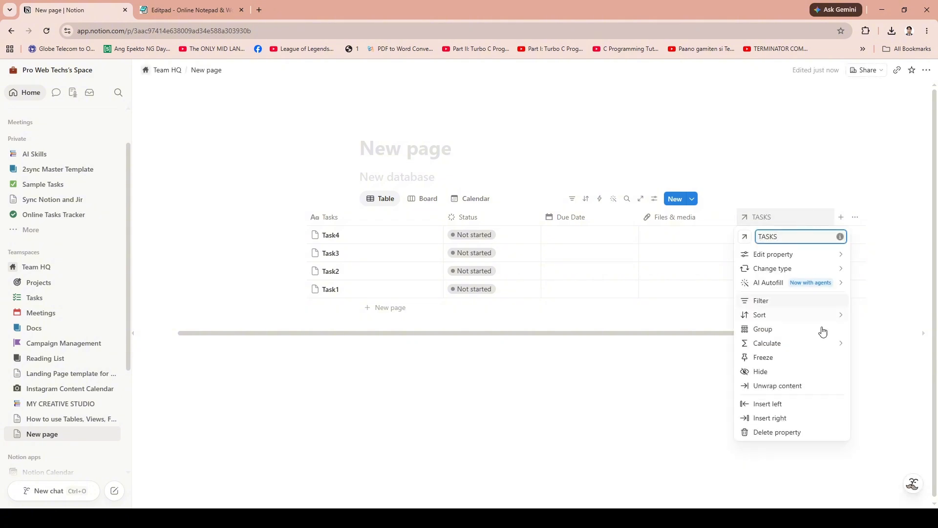
pyautogui.click(783, 432)
pyautogui.click(511, 290)
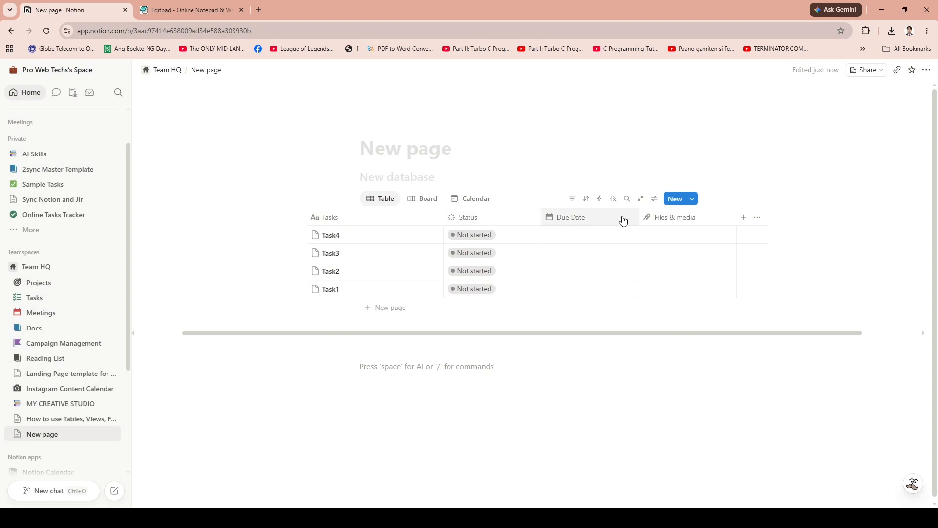
# Set the Due Date of Task4 to August 8, 2026 and of Task3 to August 7, 2026
pyautogui.click(572, 236)
pyautogui.click(630, 381)
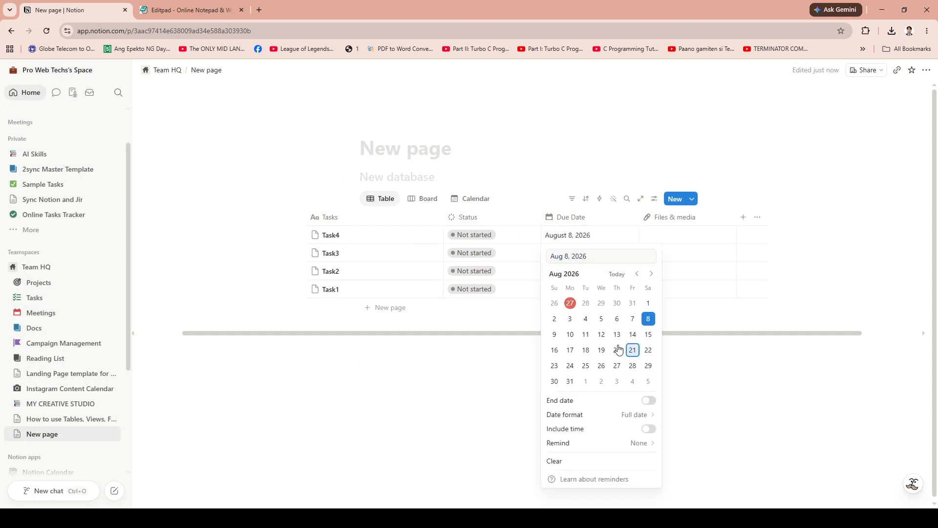
pyautogui.click(540, 260)
pyautogui.click(574, 258)
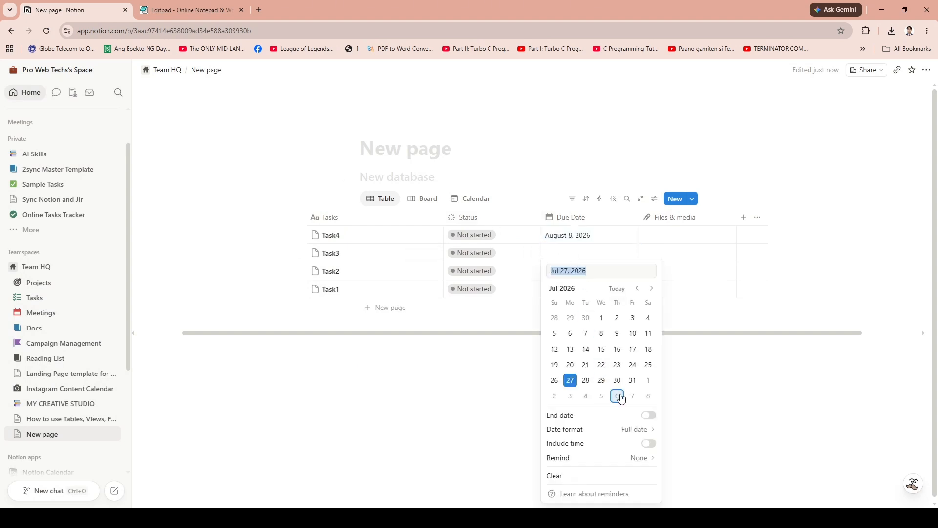
pyautogui.click(632, 396)
pyautogui.press('Escape')
# Set the Due Date of both Task2 and Task1 to August 20, 2026
pyautogui.click(583, 270)
pyautogui.click(651, 288)
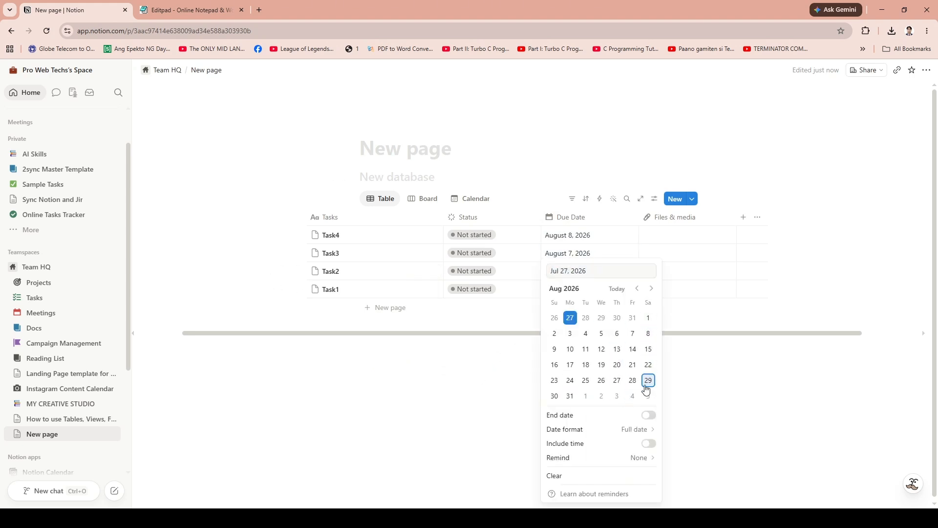
pyautogui.click(617, 365)
pyautogui.click(491, 376)
pyautogui.click(577, 290)
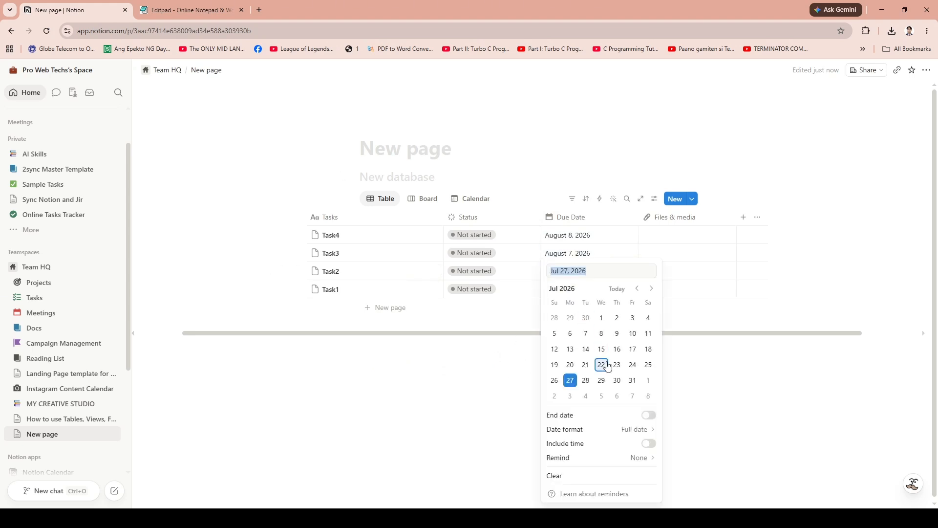
pyautogui.click(650, 289)
pyautogui.click(615, 370)
pyautogui.click(497, 385)
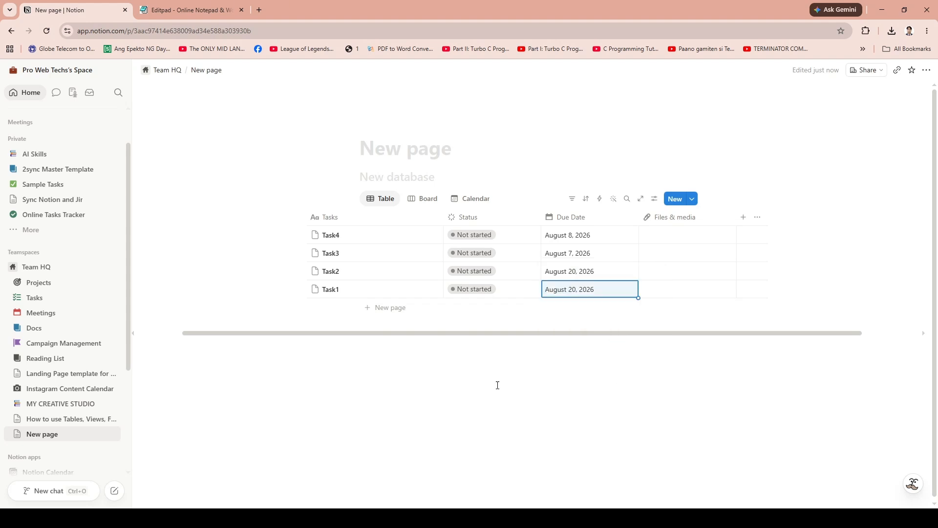
pyautogui.click(654, 349)
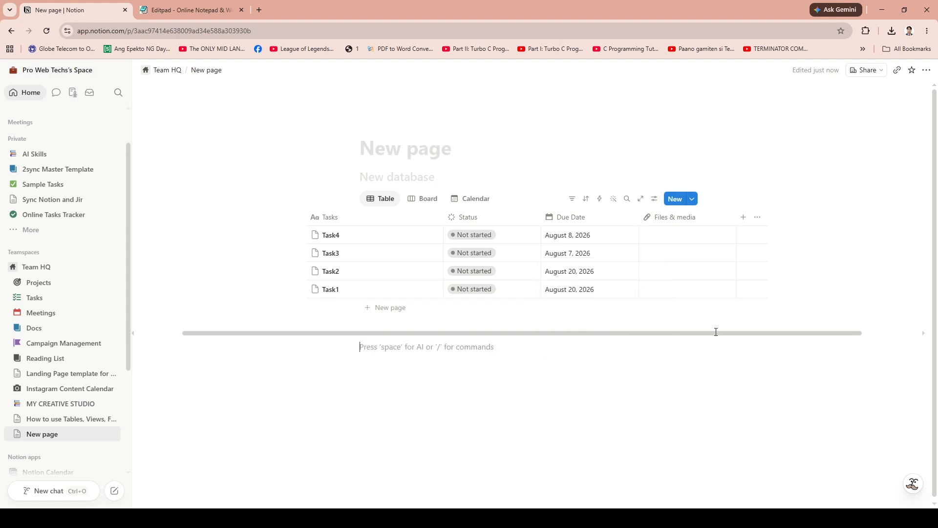
# Reschedule Task1 to August 13, Task2 to August 19 and Task4 to August 14 in the Calendar view, ending in the Table view
pyautogui.click(454, 202)
pyautogui.scroll(-2, 578, 325)
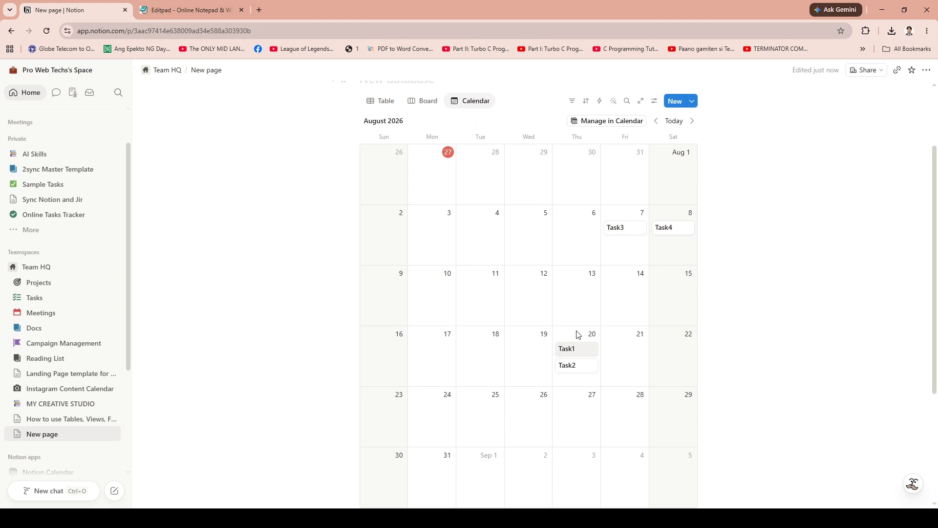
pyautogui.moveTo(575, 348); pyautogui.dragTo(541, 356)
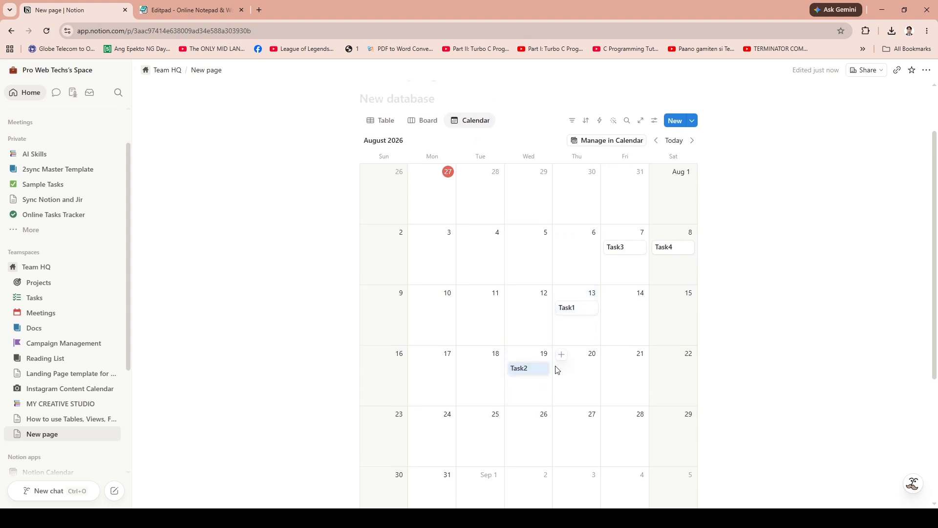
pyautogui.scroll(2, 557, 370)
pyautogui.moveTo(666, 329); pyautogui.dragTo(626, 387)
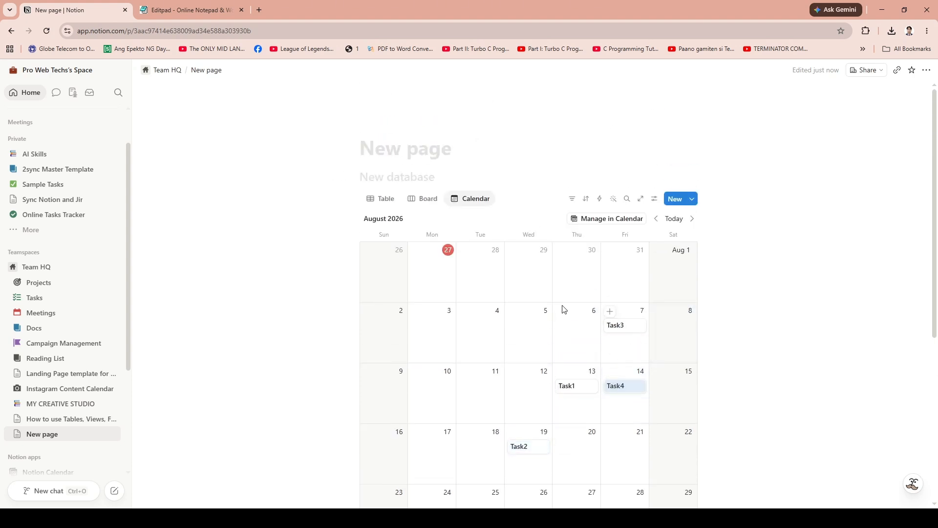
pyautogui.click(384, 198)
pyautogui.moveTo(580, 359); pyautogui.dragTo(497, 304)
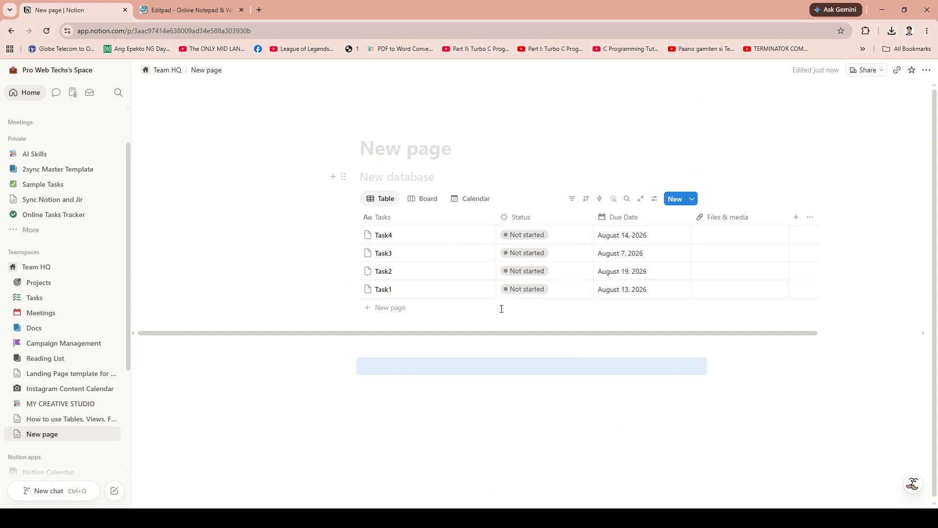
pyautogui.click(318, 381)
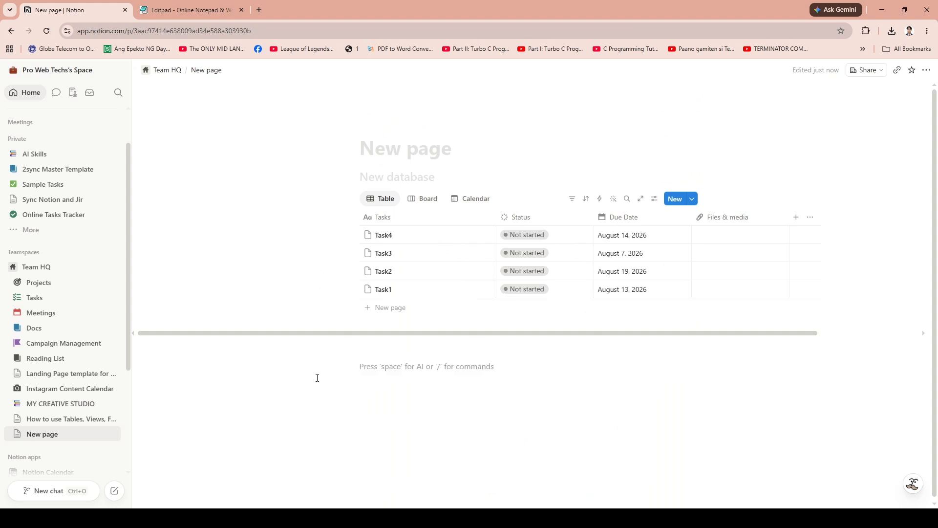
# Search the Marketplace templates for "Home Renovation Project"
pyautogui.scroll(-5, 75, 373)
pyautogui.click(34, 423)
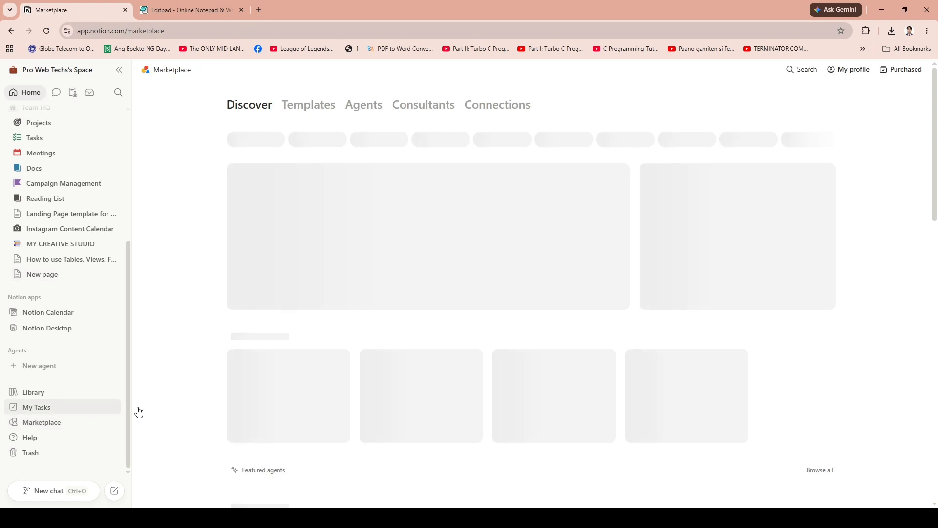
pyautogui.click(308, 105)
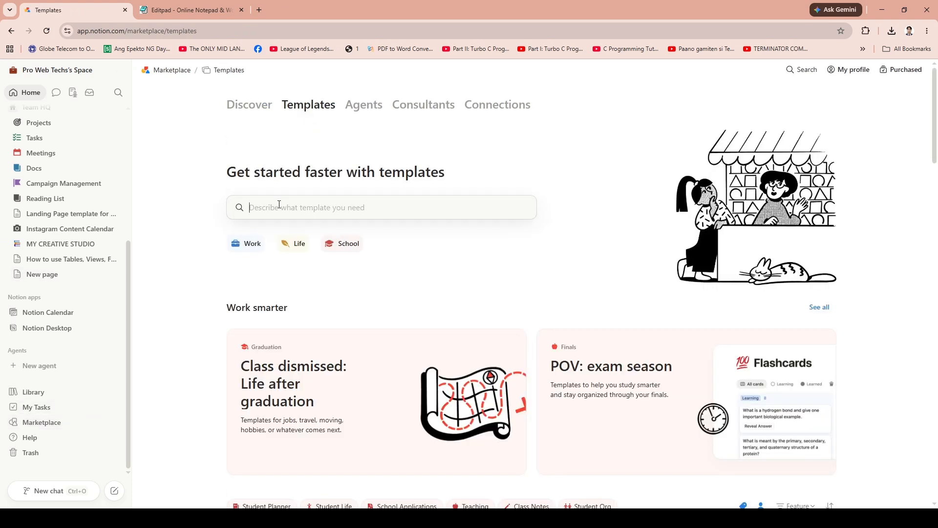
pyautogui.write('Home Renovation Project')
pyautogui.press('Return')
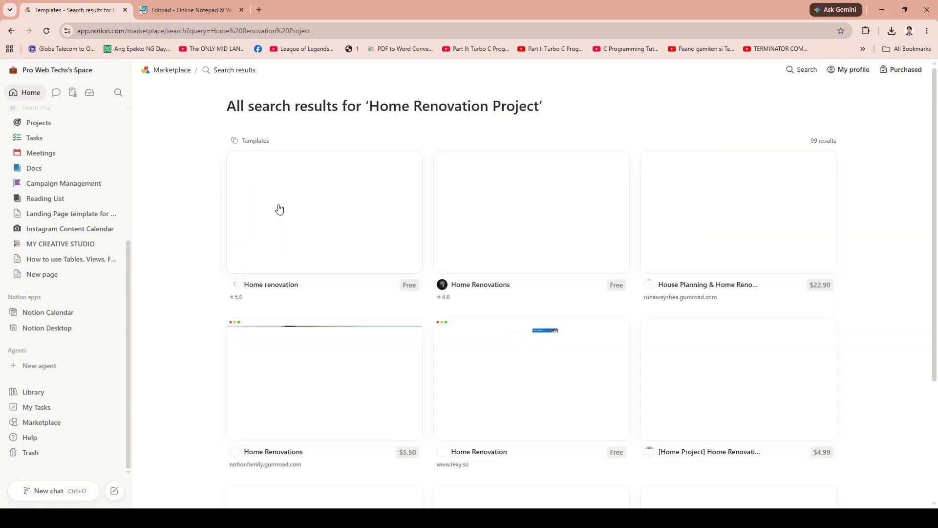
# Add the free Home renovation template to the Team HQ teamspace and open the added page
pyautogui.click(403, 247)
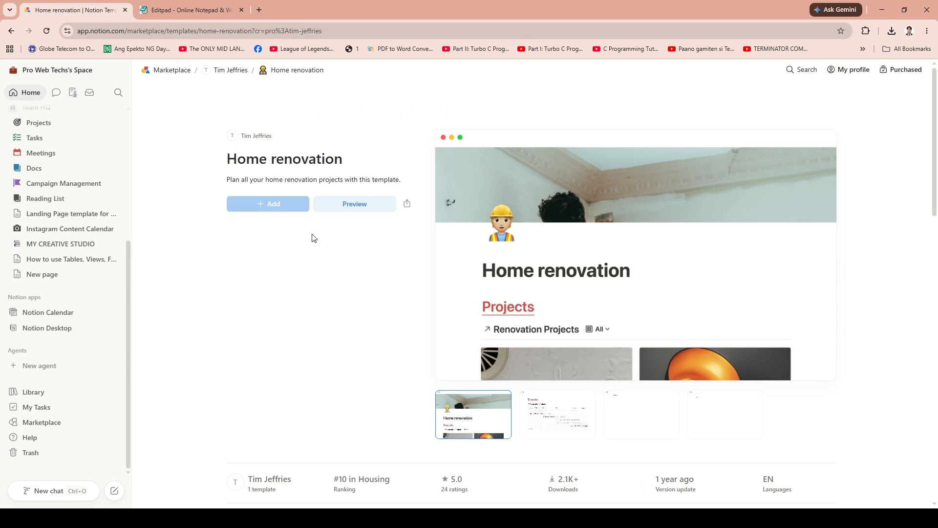
pyautogui.click(272, 208)
pyautogui.click(300, 265)
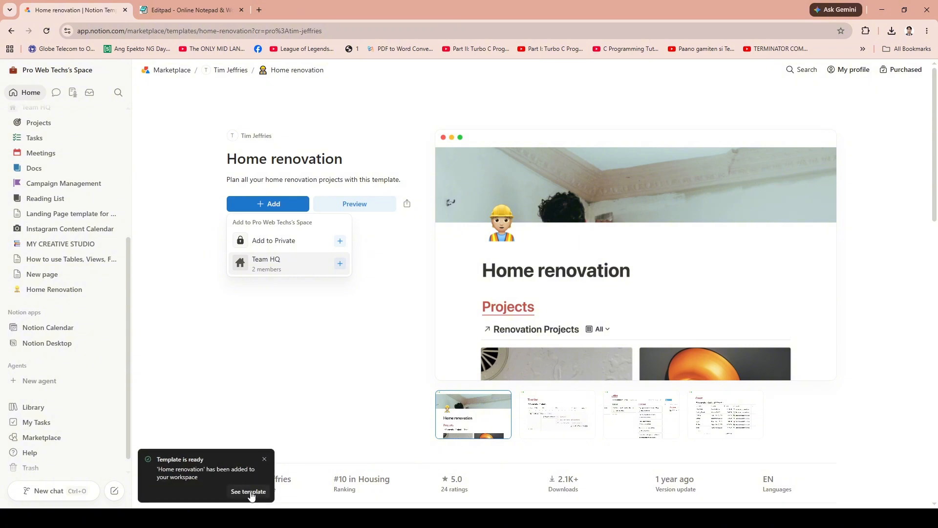
pyautogui.click(250, 494)
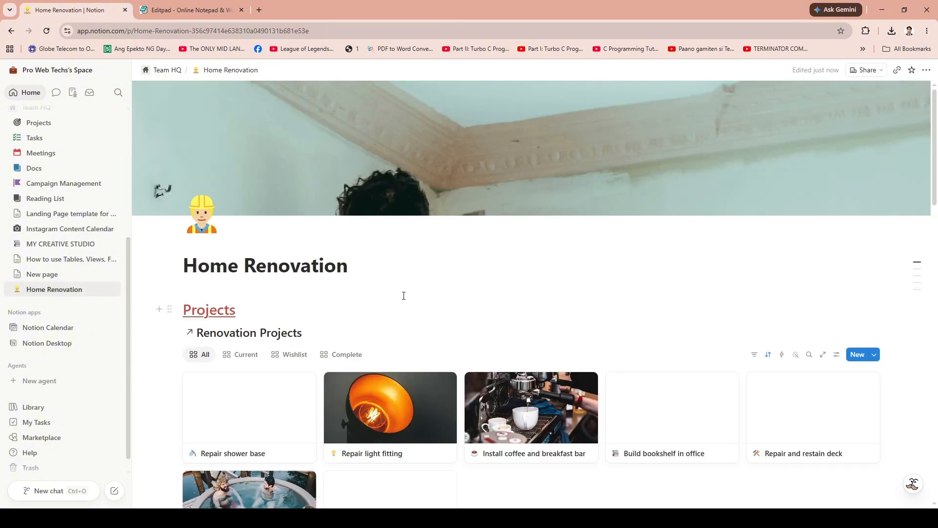
# Look at the Renovation Projects database on its own page, and at its Current view on the Home Renovation page
pyautogui.click(283, 313)
pyautogui.click(329, 336)
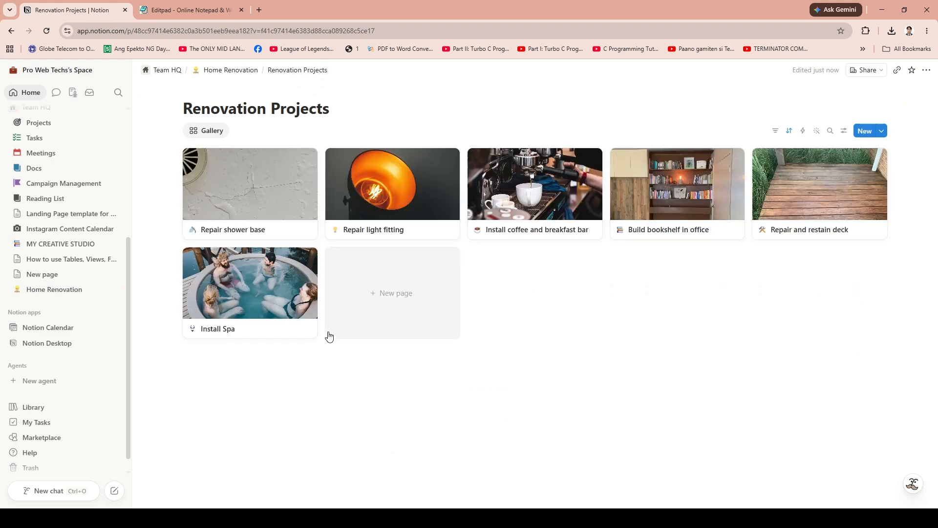
pyautogui.click(230, 70)
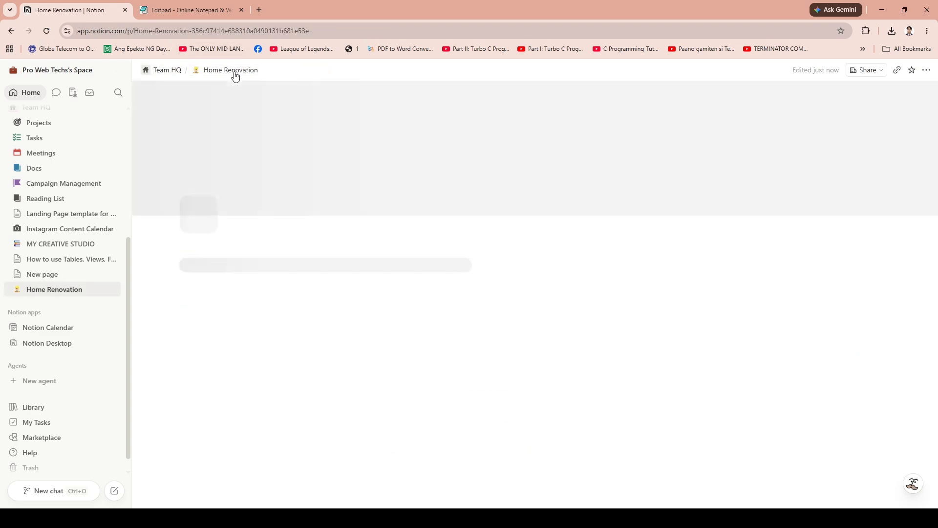
pyautogui.scroll(-4, 325, 342)
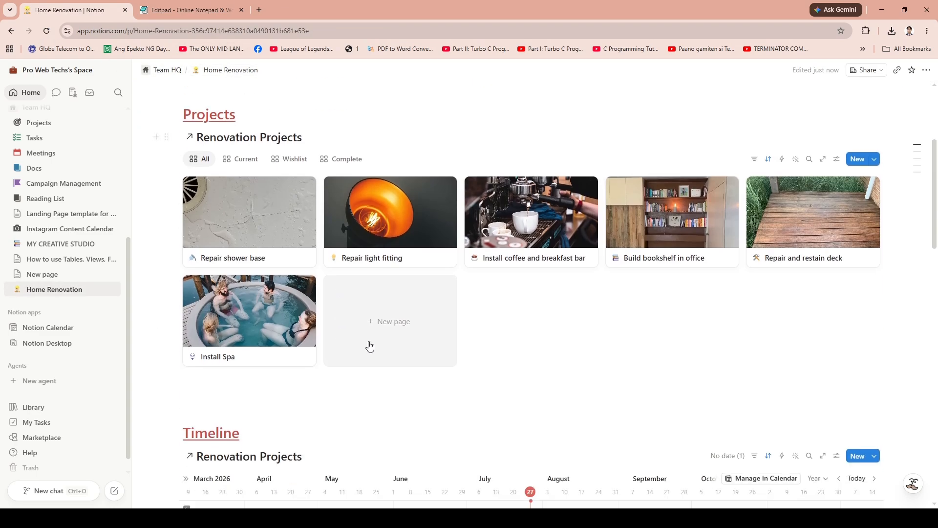
pyautogui.click(238, 160)
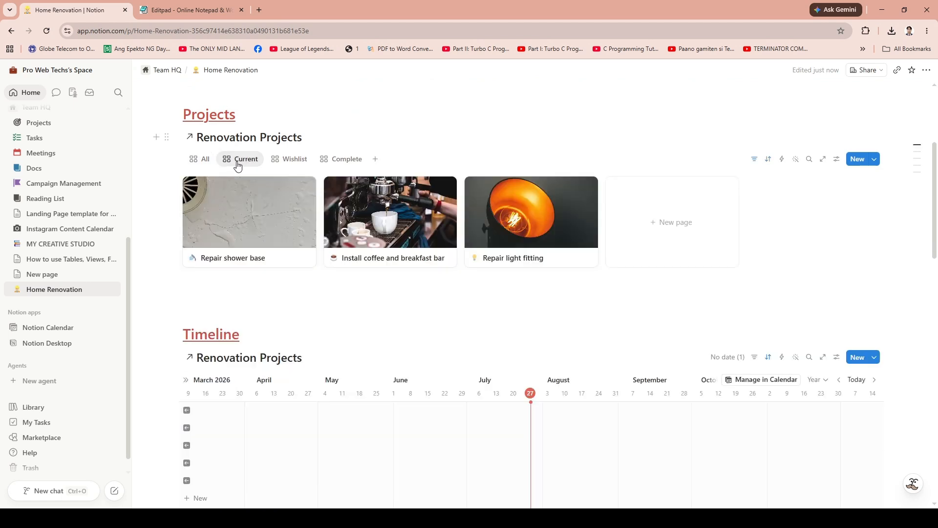
# Add a Timeline view to the Renovation Projects database in the Projects section, without linking another data source
pyautogui.click(372, 161)
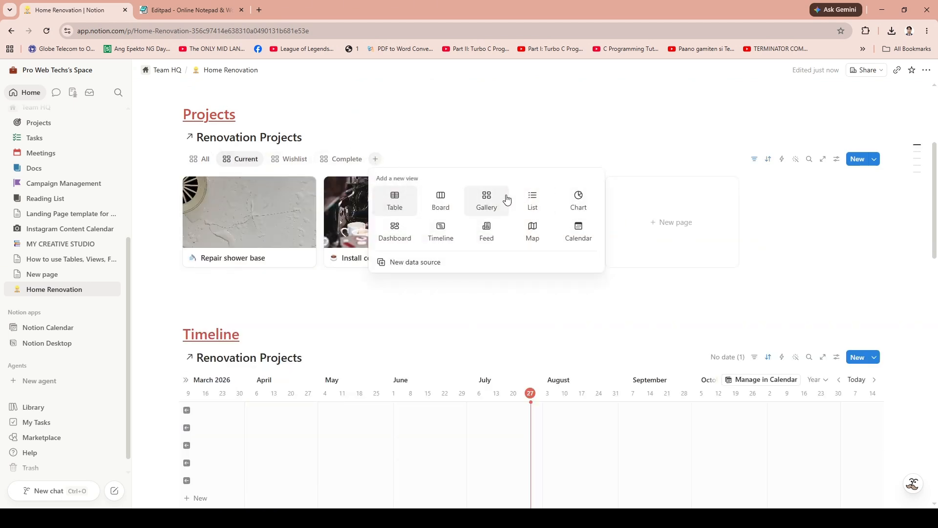
pyautogui.click(454, 235)
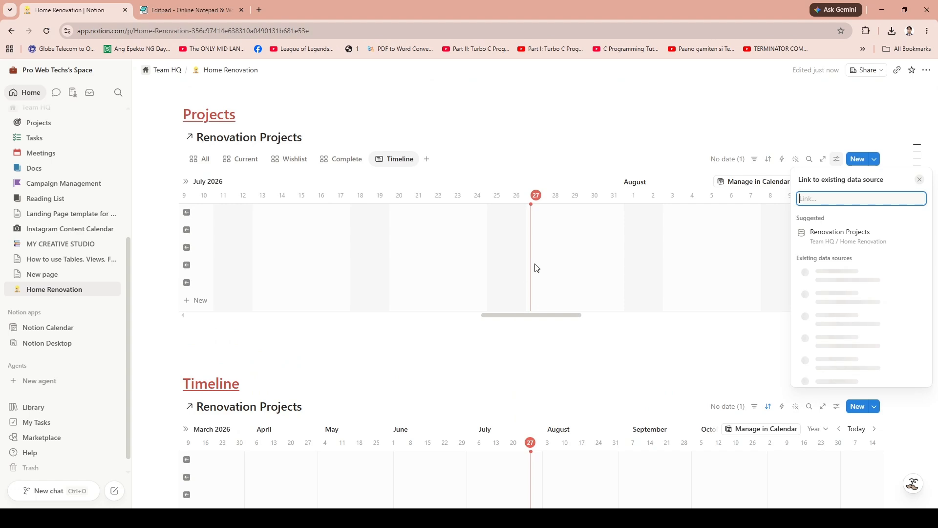
pyautogui.click(682, 346)
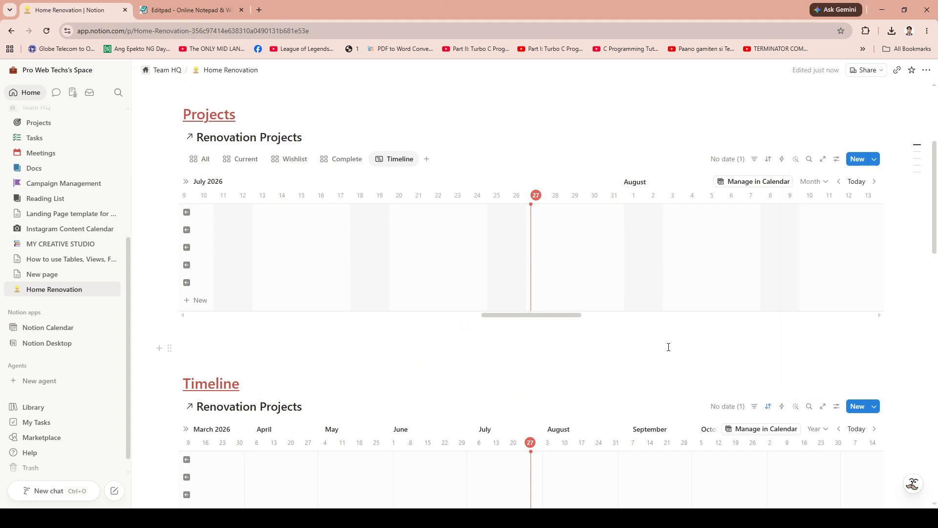
# Look through the Home Renovation page's sections and the Complete view of Renovation Projects
pyautogui.scroll(-9, 627, 381)
pyautogui.scroll(5, 438, 394)
pyautogui.scroll(6, 390, 395)
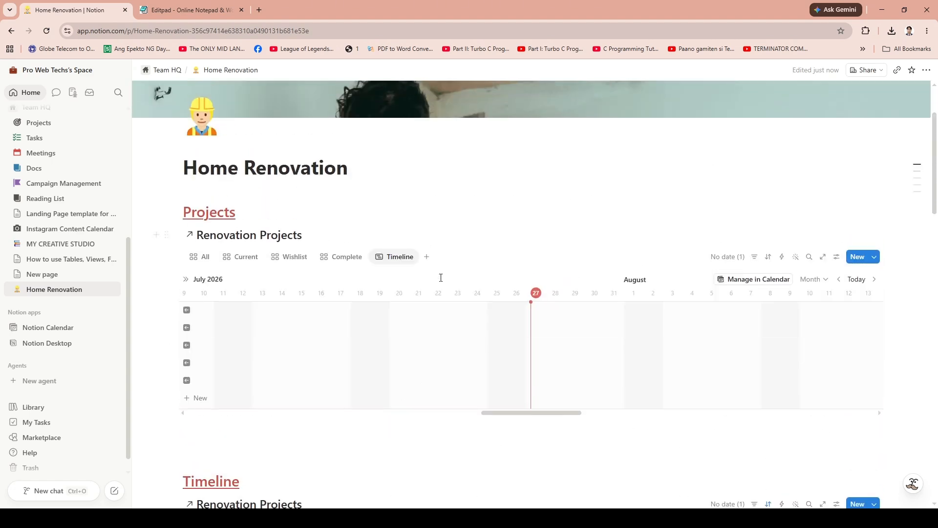
pyautogui.click(342, 257)
pyautogui.scroll(-5, 383, 401)
pyautogui.scroll(6, 382, 405)
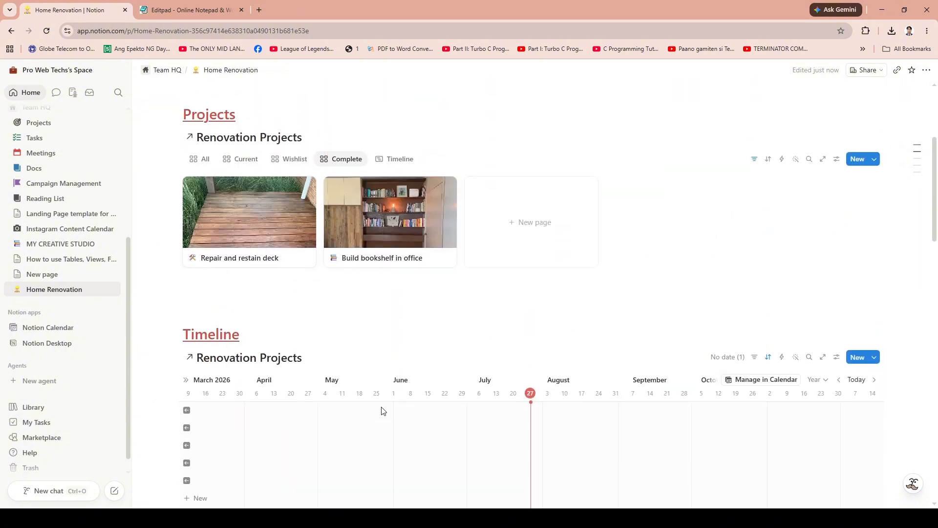
# Delete the Timeline view from the Renovation Projects database in the Projects section
pyautogui.click(289, 307)
pyautogui.click(249, 308)
pyautogui.click(345, 307)
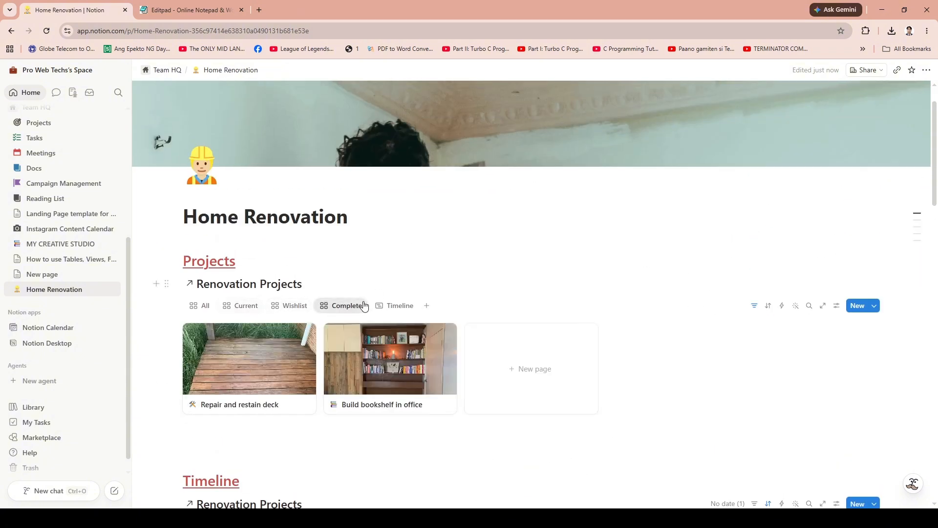
pyautogui.click(398, 306)
pyautogui.scroll(-3, 413, 356)
pyautogui.click(405, 157)
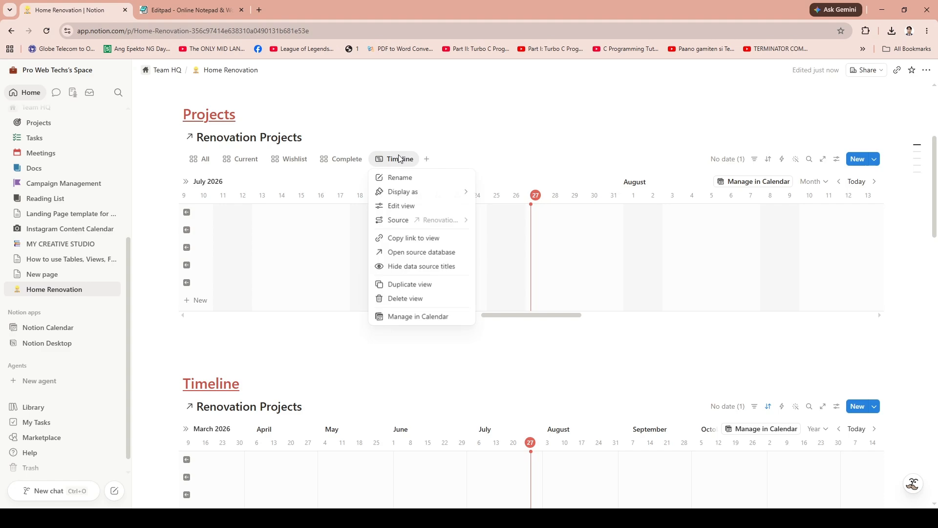
pyautogui.click(420, 303)
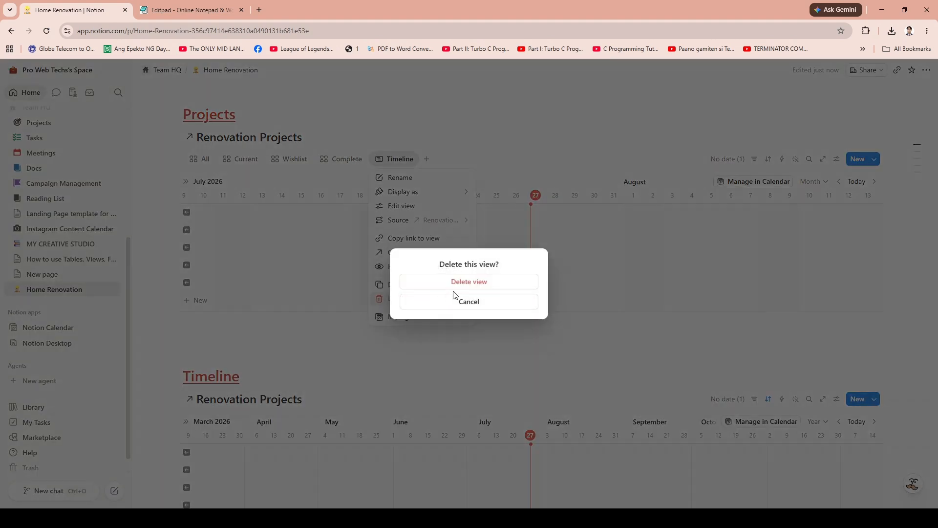
pyautogui.click(462, 281)
# Show the Current view of Renovation Projects and look through the Repair shower base page's properties and Jobs section
pyautogui.click(245, 160)
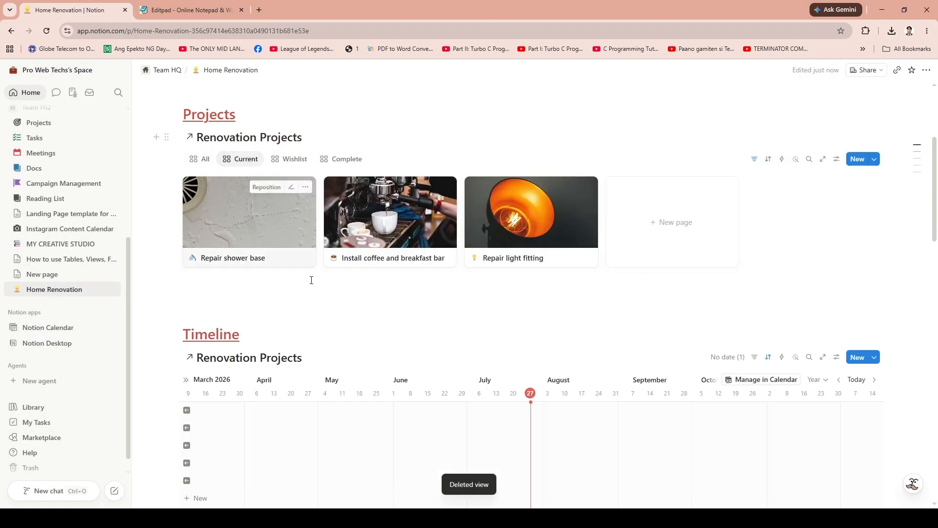
pyautogui.scroll(-7, 310, 278)
pyautogui.scroll(4, 325, 371)
pyautogui.scroll(4, 254, 221)
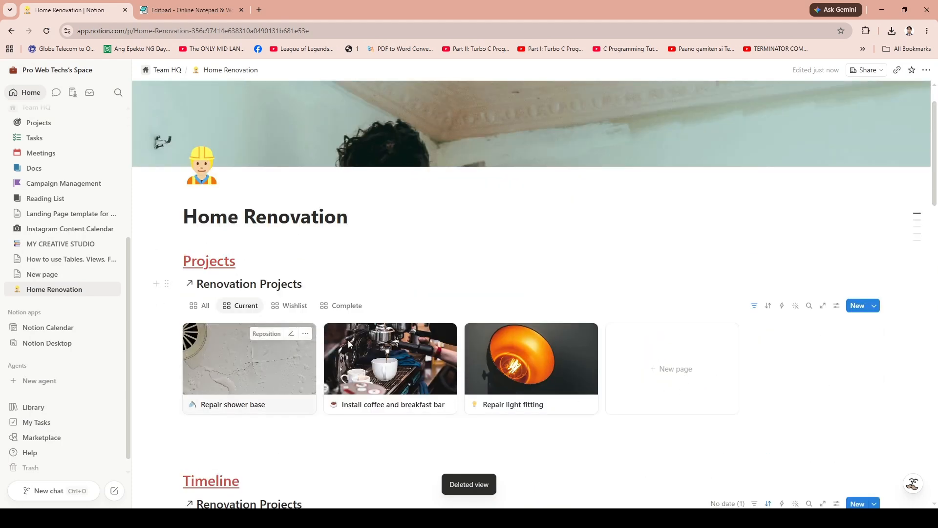
pyautogui.scroll(-1, 252, 322)
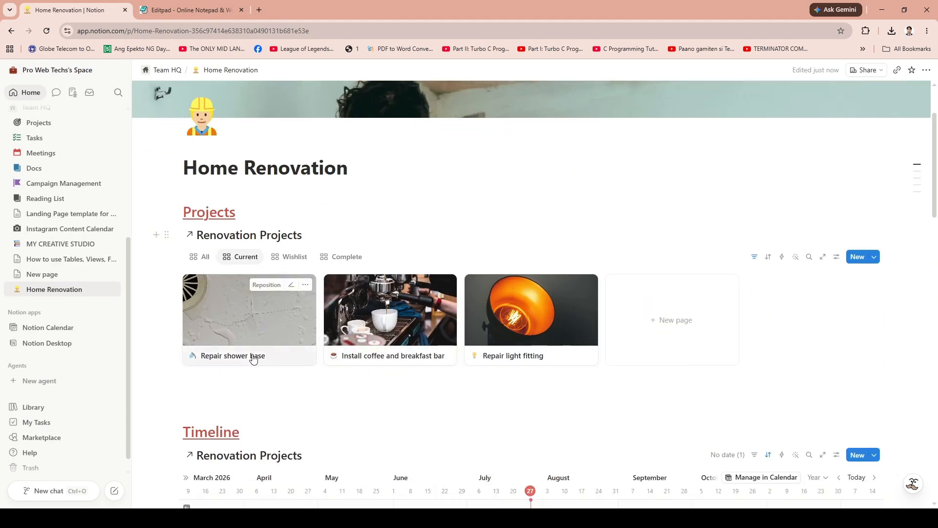
pyautogui.click(251, 356)
pyautogui.scroll(-3, 417, 268)
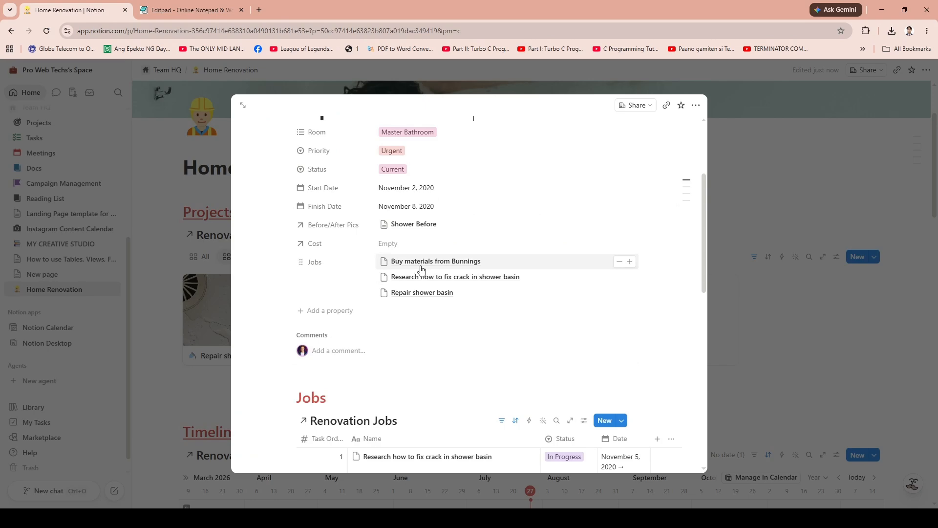
pyautogui.scroll(2, 440, 268)
pyautogui.scroll(-6, 415, 283)
pyautogui.click(169, 383)
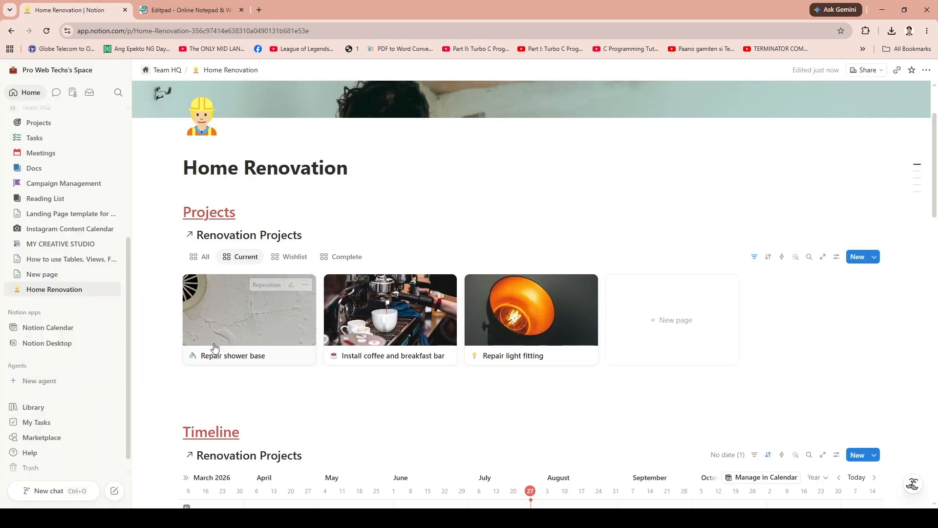
# Compare the Wishlist, Complete and Current views of Renovation Projects, and look over the sections below them
pyautogui.click(292, 256)
pyautogui.click(345, 258)
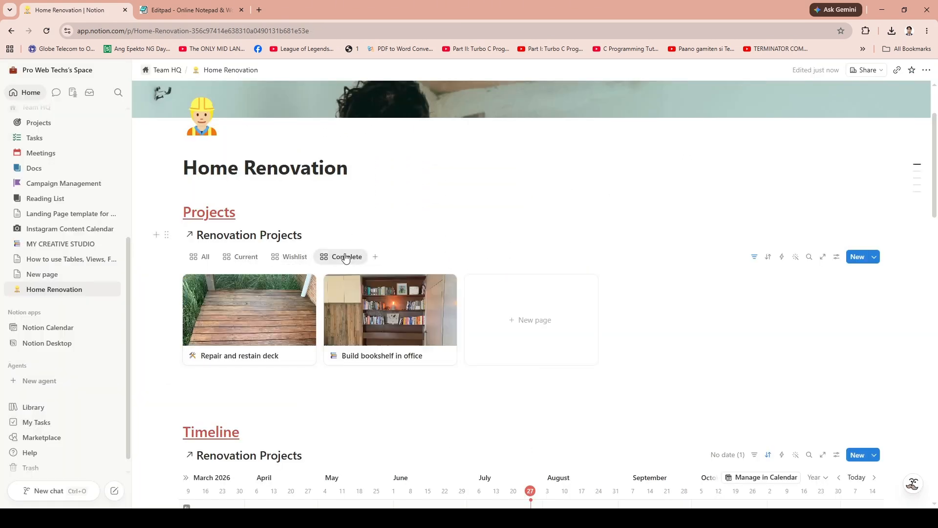
pyautogui.click(293, 255)
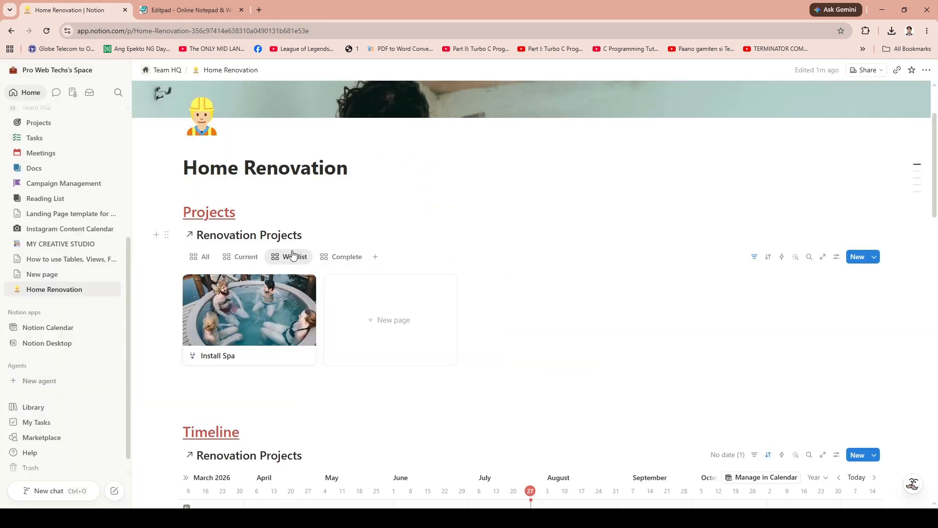
pyautogui.click(328, 259)
pyautogui.click(230, 257)
pyautogui.scroll(-3, 340, 325)
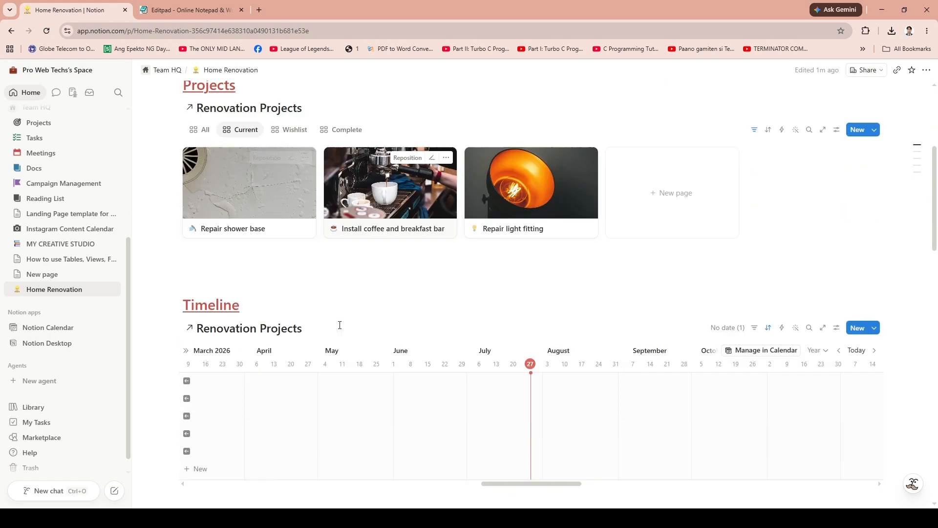
pyautogui.scroll(-7, 340, 325)
pyautogui.scroll(10, 317, 352)
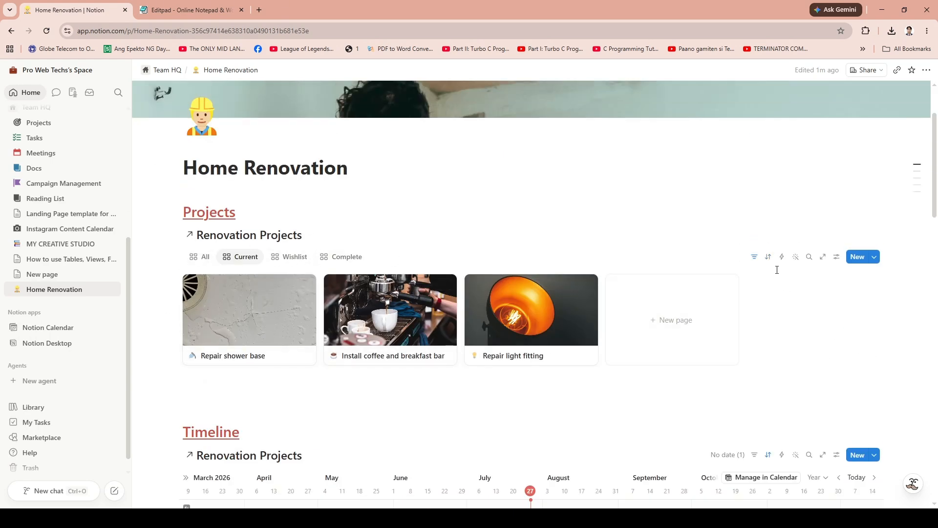
# Inspect the Current view's filter rule and the properties available for sorting, without changing either
pyautogui.click(755, 258)
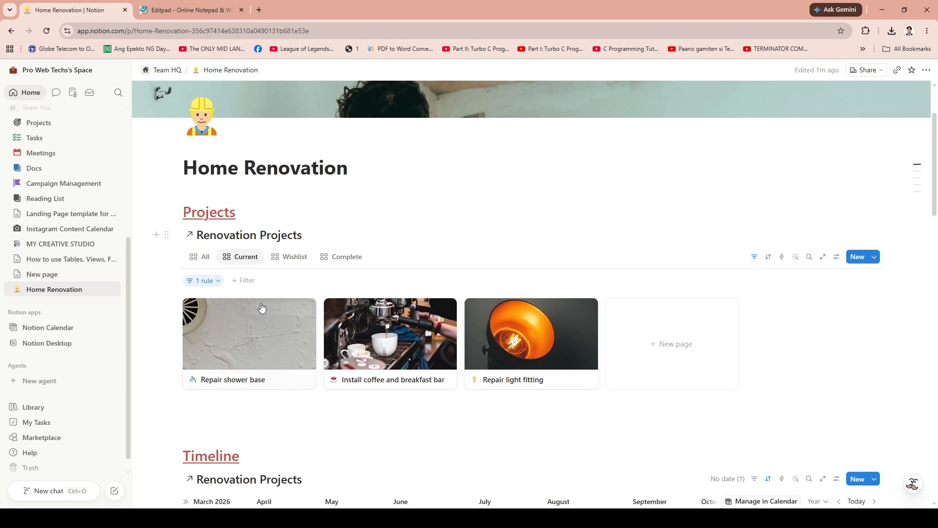
pyautogui.click(207, 281)
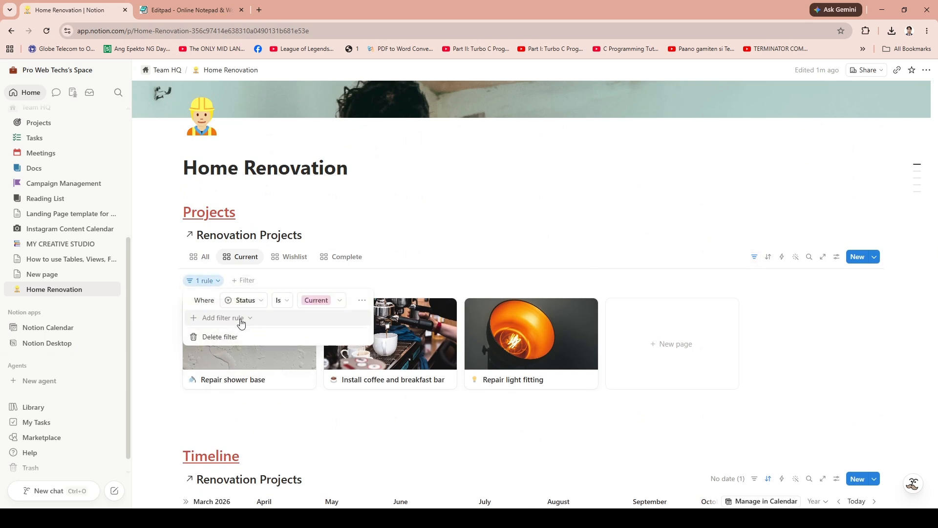
pyautogui.click(472, 268)
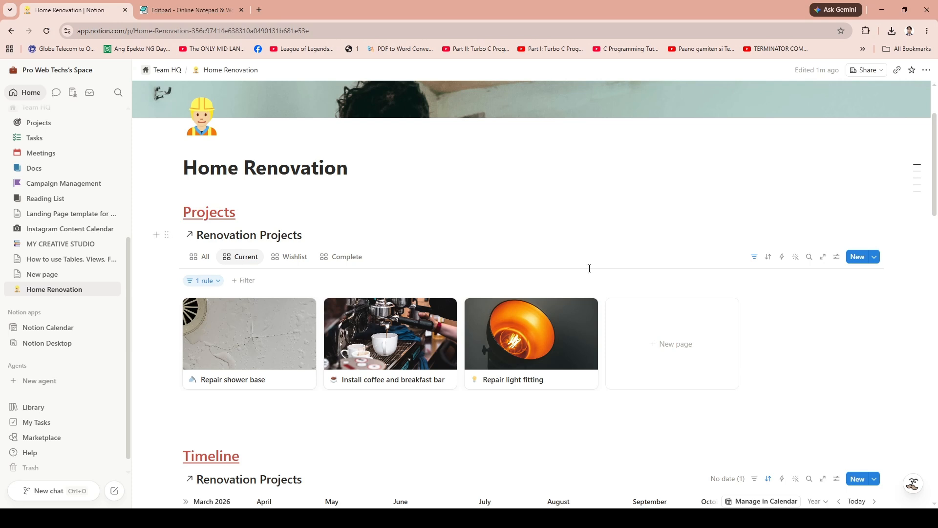
pyautogui.click(769, 260)
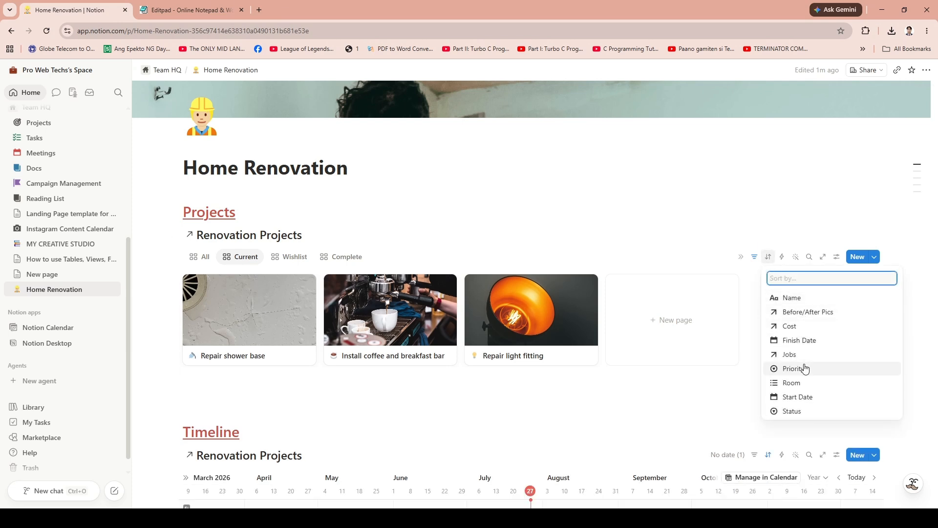
pyautogui.click(707, 413)
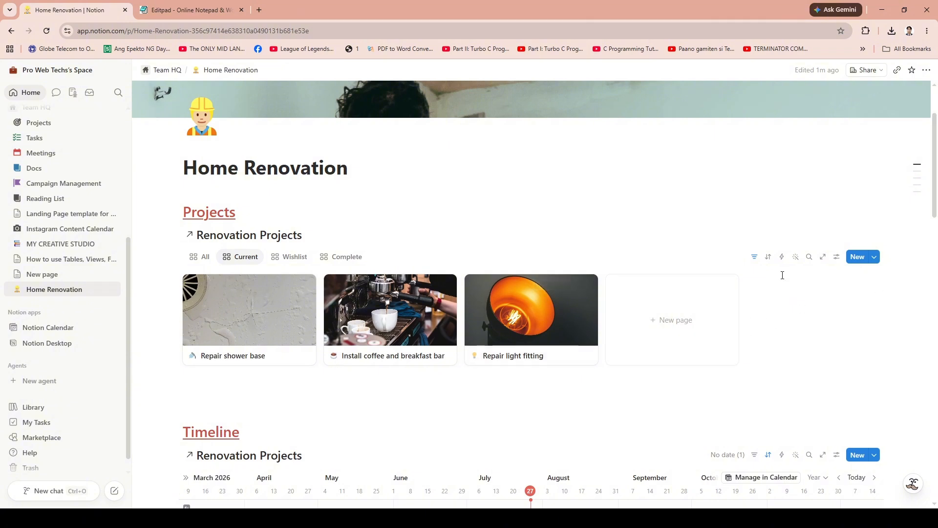
pyautogui.click(765, 258)
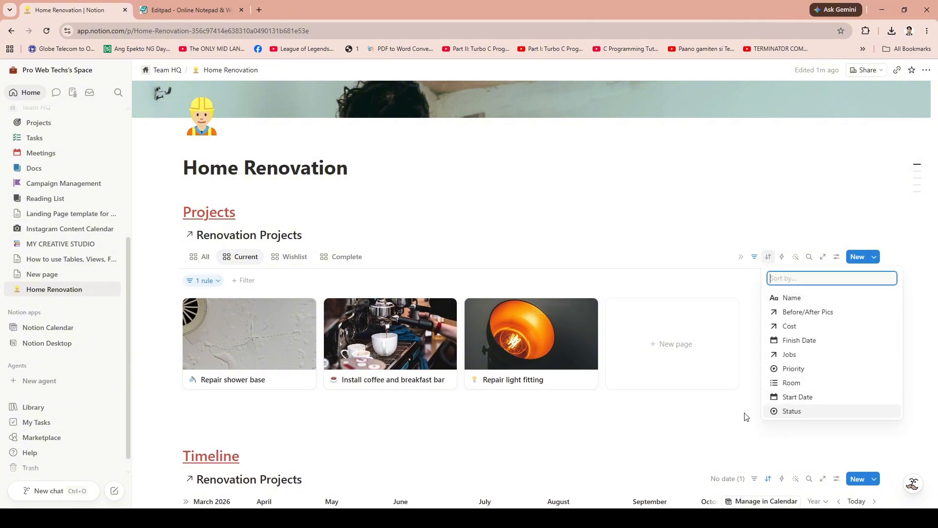
pyautogui.click(742, 385)
# Look through the Home Renovation page from the Projects section down past the Timeline section
pyautogui.scroll(-2, 611, 423)
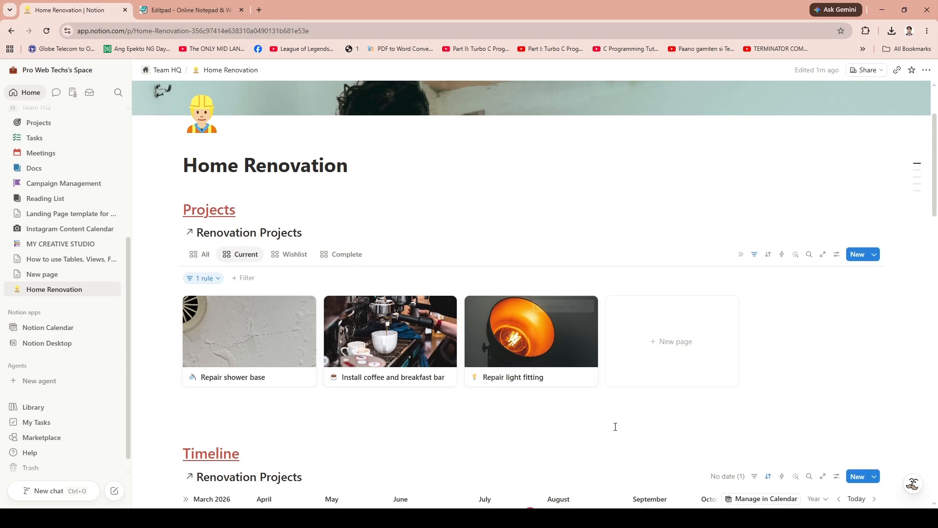
pyautogui.scroll(-1, 608, 426)
pyautogui.scroll(4, 488, 342)
pyautogui.scroll(-4, 386, 274)
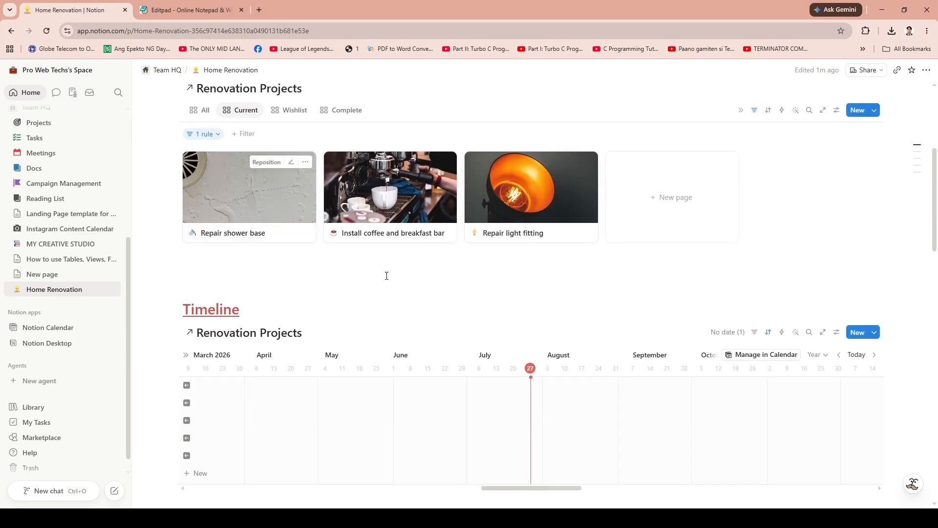
pyautogui.scroll(-3, 461, 380)
pyautogui.scroll(-3, 461, 380)
pyautogui.scroll(1, 452, 414)
# Browse the Marketplace templates and show the Product category under Superpower your business
pyautogui.click(58, 438)
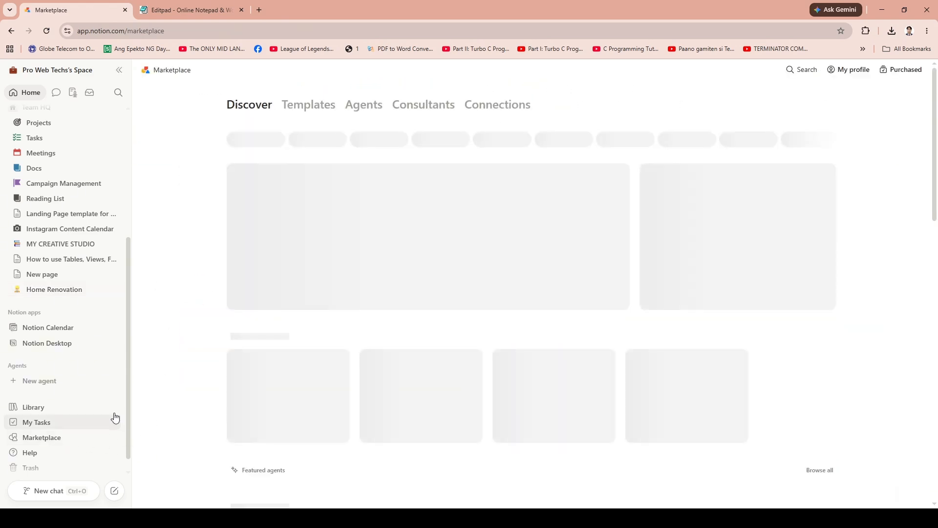
pyautogui.click(311, 106)
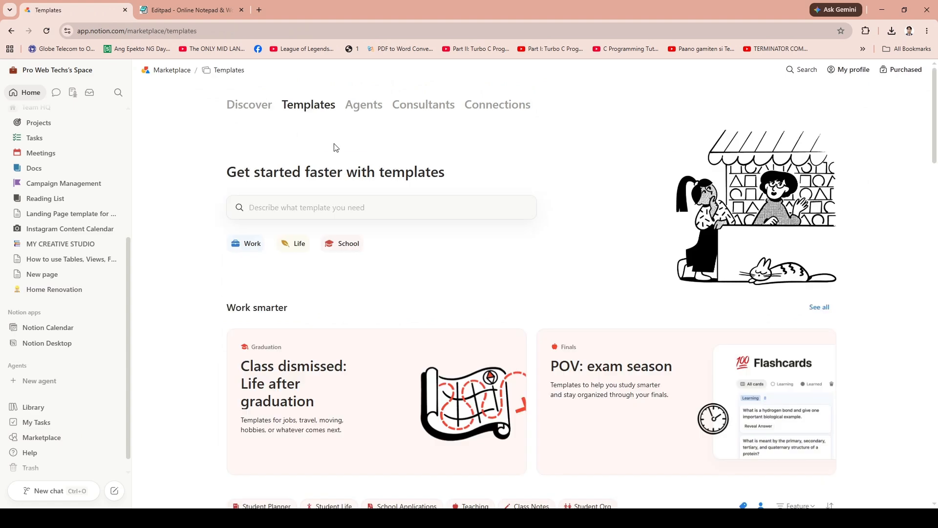
pyautogui.scroll(-5, 331, 319)
pyautogui.scroll(-2, 332, 308)
pyautogui.scroll(-2, 708, 245)
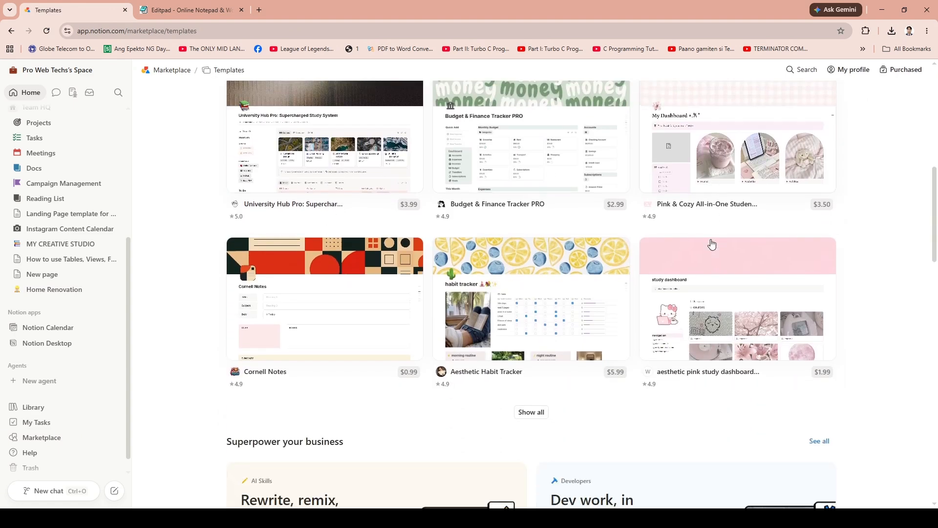
pyautogui.scroll(-5, 349, 303)
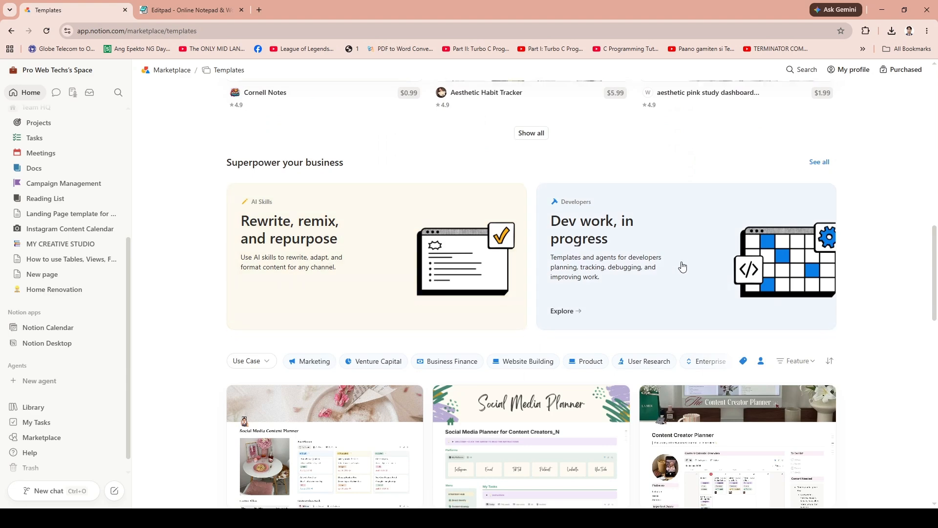
pyautogui.scroll(-5, 355, 239)
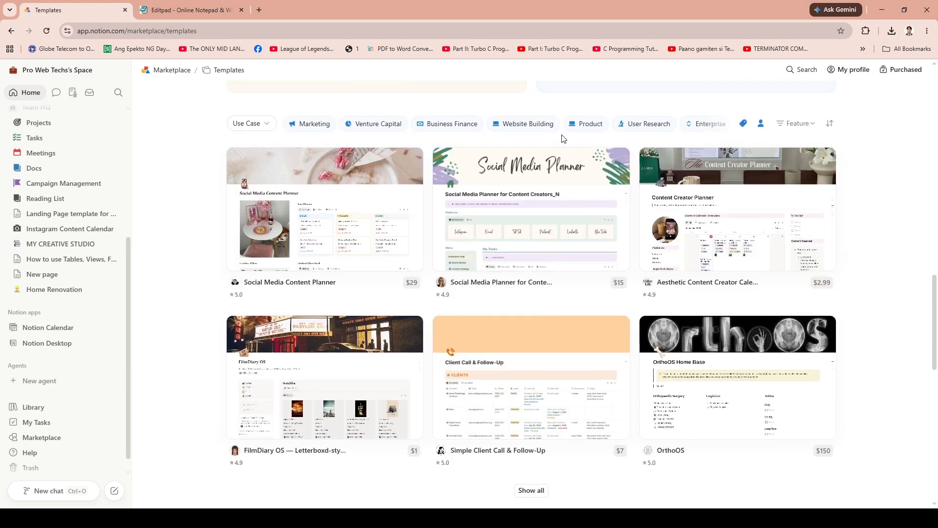
pyautogui.click(577, 128)
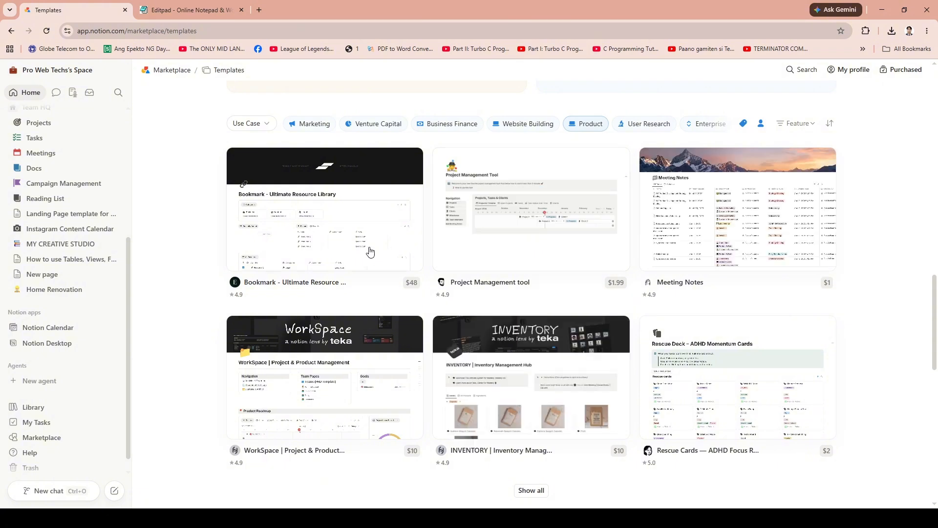
pyautogui.scroll(-3, 694, 250)
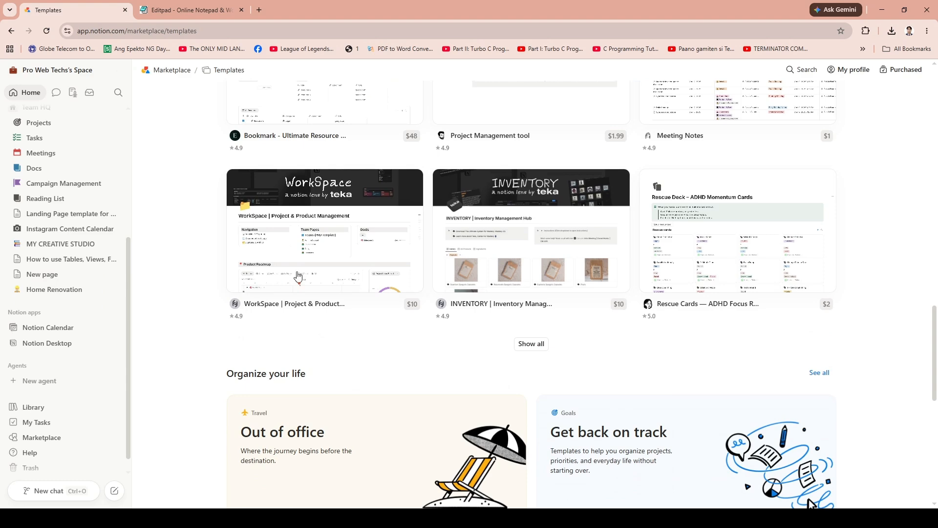
# Open the How to use Tables, Views, Filters & Sorts page and read through to Quick Tips
pyautogui.click(52, 290)
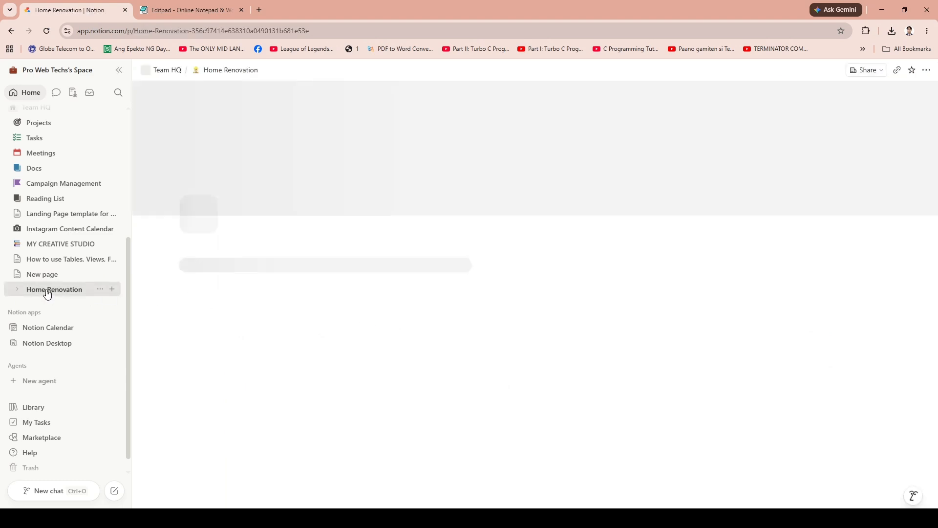
pyautogui.click(65, 259)
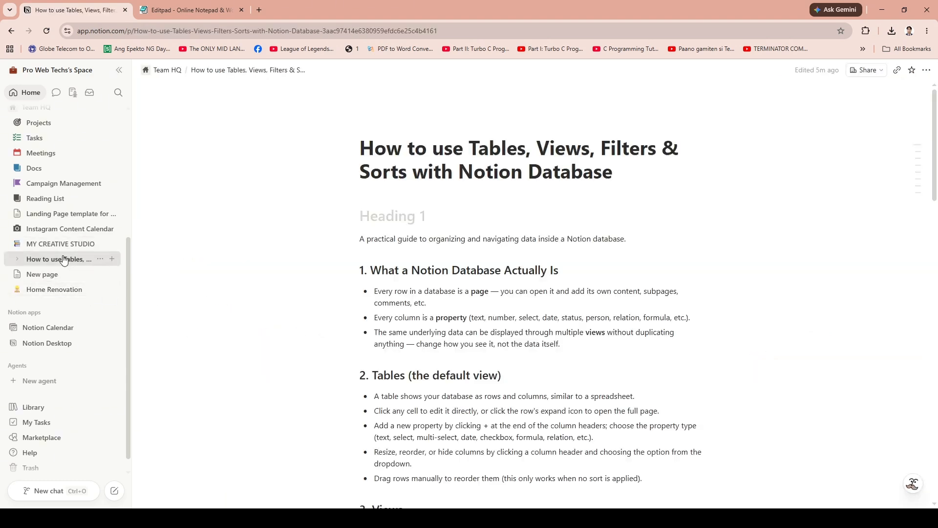
pyautogui.scroll(-8, 519, 271)
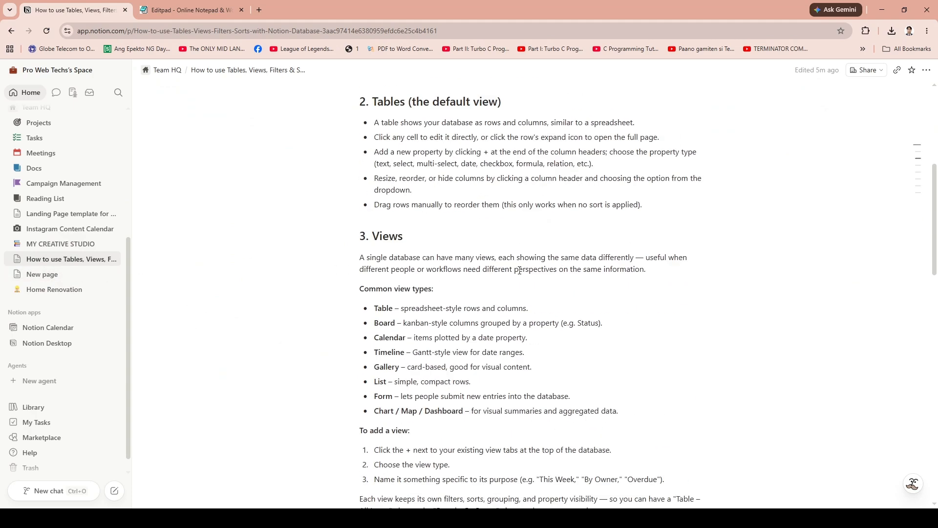
pyautogui.scroll(-14, 520, 270)
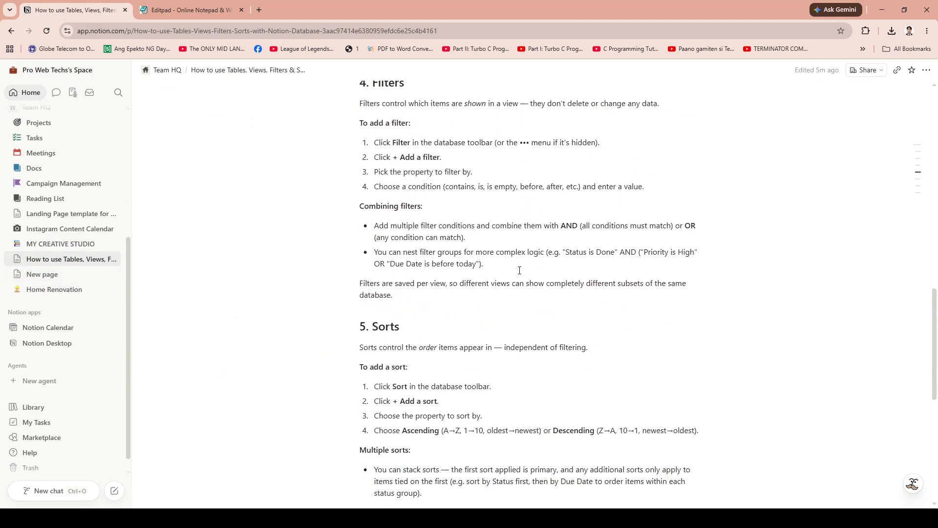
pyautogui.scroll(-1, 519, 271)
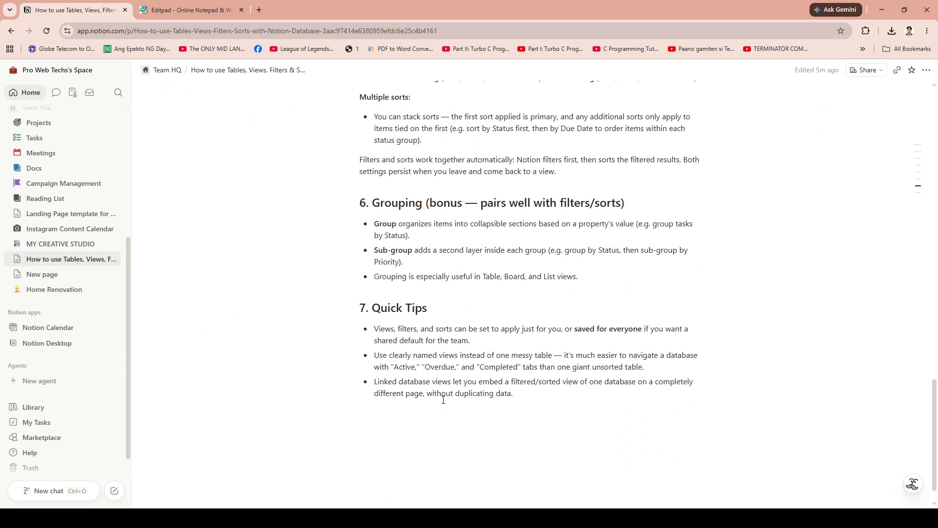
pyautogui.scroll(1, 434, 413)
# Return to the New page containing the tasks database, and look at the Team HQ page list
pyautogui.click(45, 281)
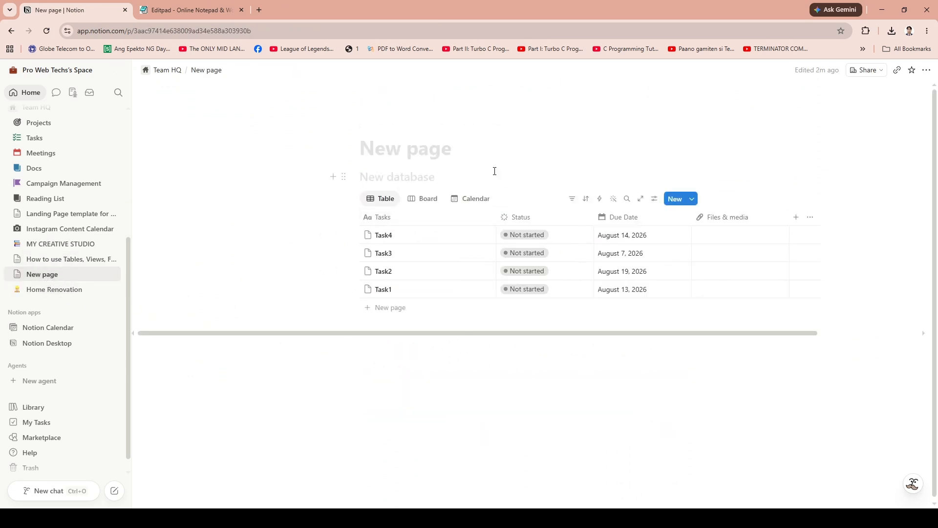
pyautogui.click(409, 383)
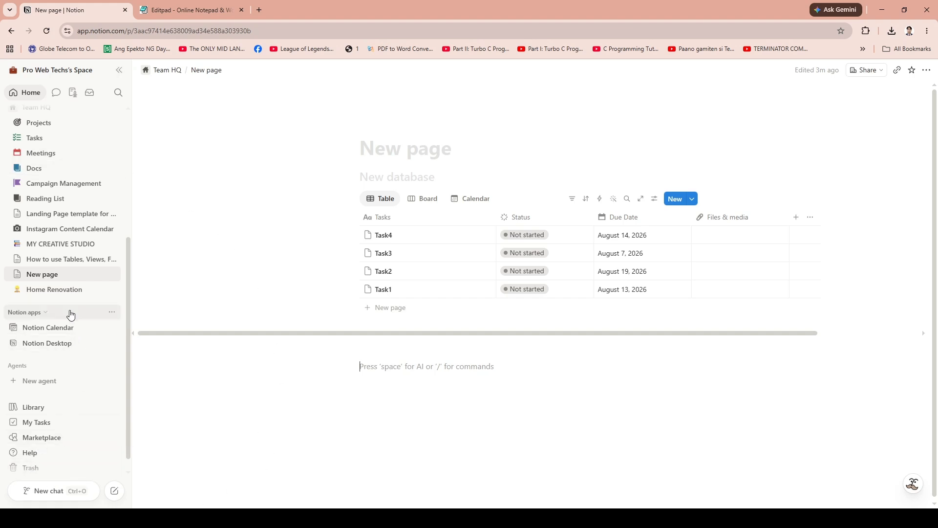
pyautogui.scroll(3, 58, 244)
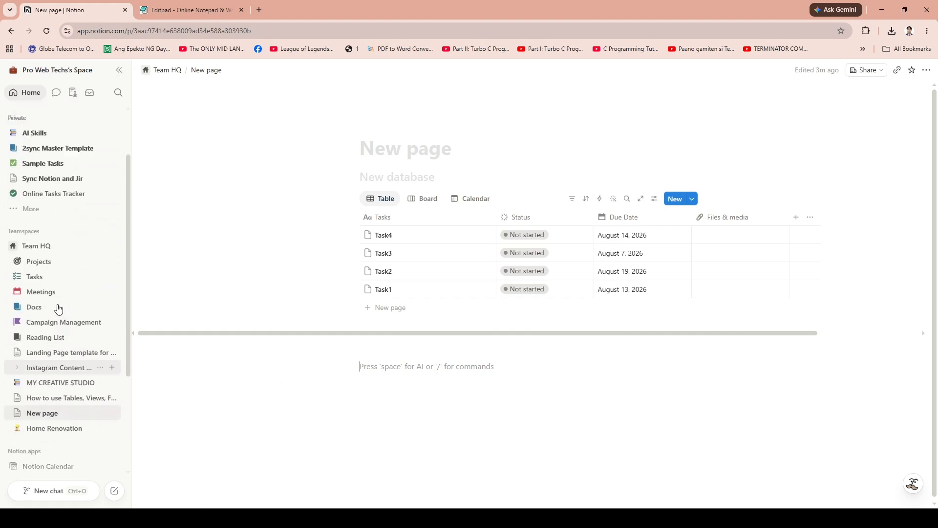
# Open the Instagram Content Calendar page in the Team HQ teamspace
pyautogui.click(52, 389)
pyautogui.click(64, 376)
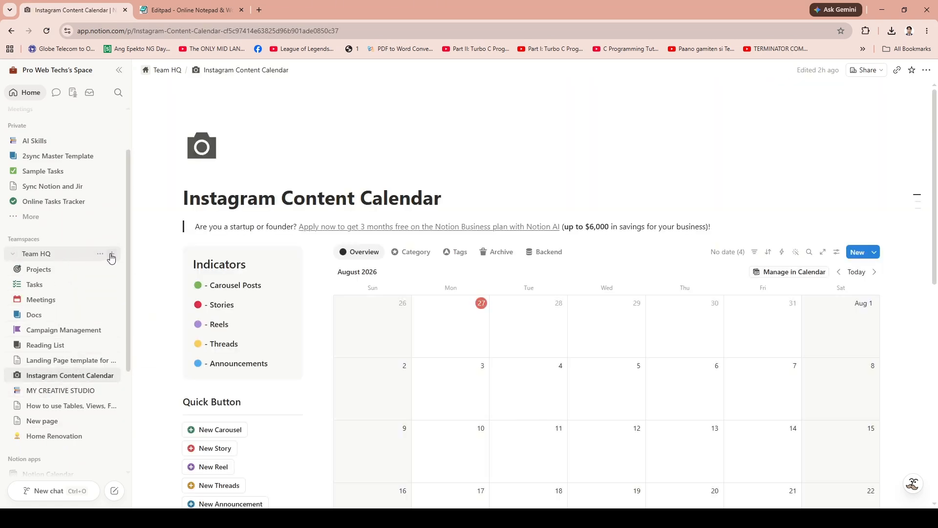
# Add a new page under Team HQ and insert a Table view database in it
pyautogui.click(111, 258)
pyautogui.click(383, 191)
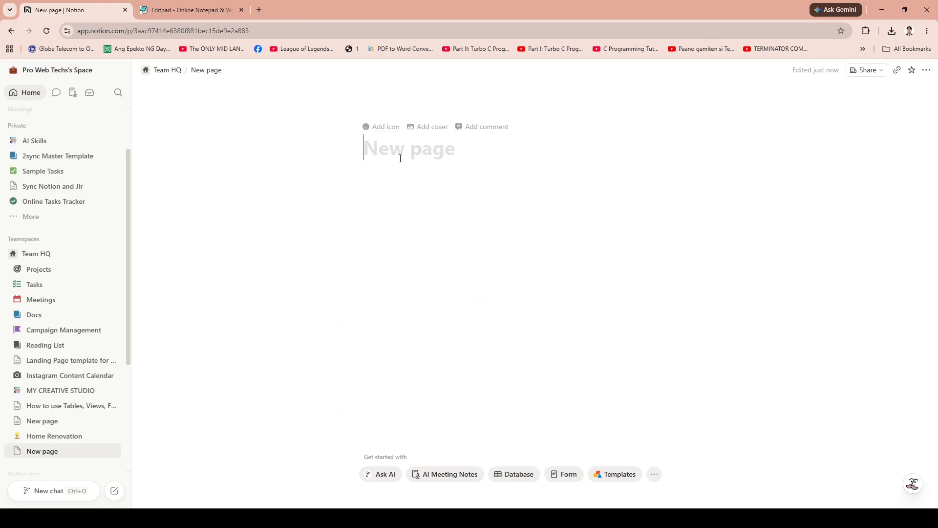
pyautogui.click(392, 181)
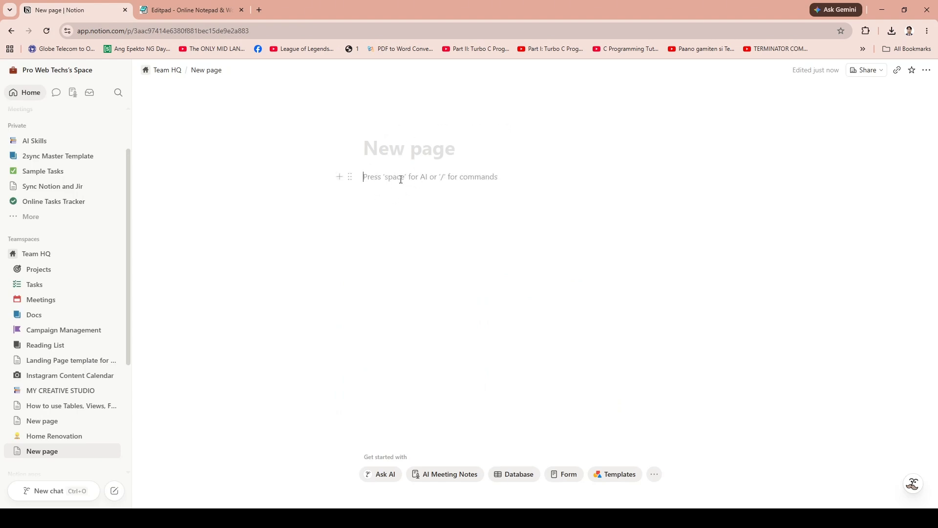
pyautogui.write('/database')
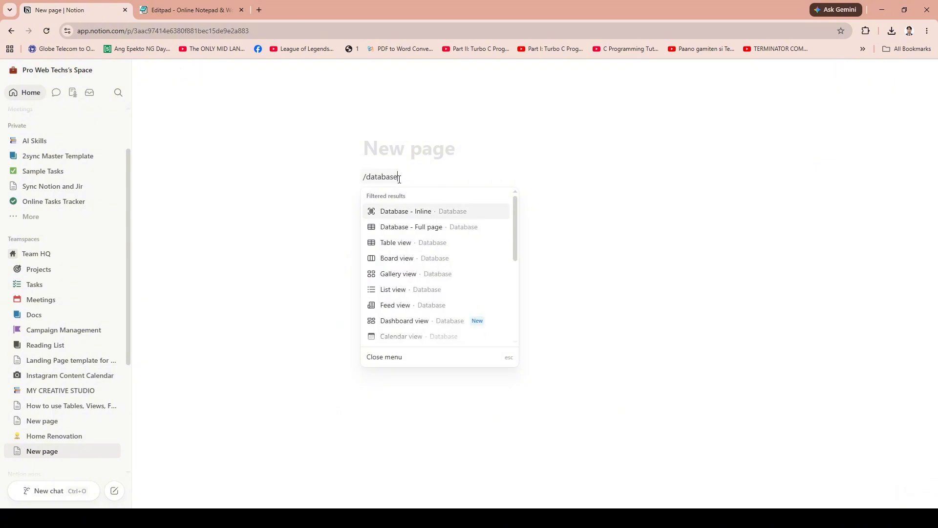
pyautogui.click(453, 243)
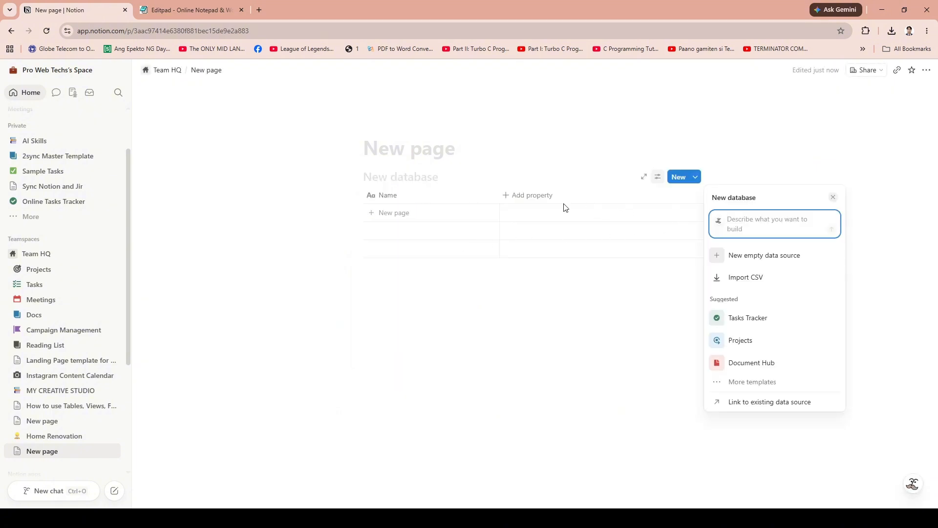
# Add a Number property named Payments to the new database
pyautogui.click(553, 196)
pyautogui.click(552, 195)
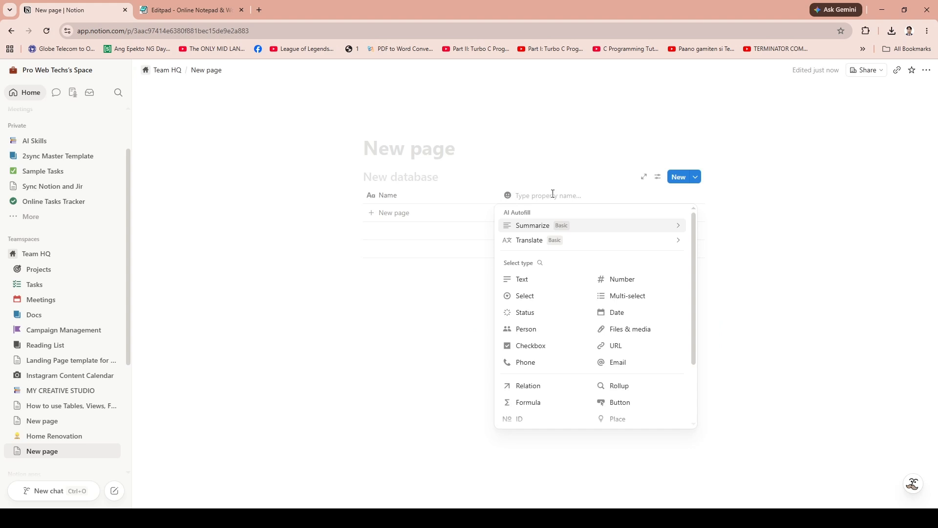
pyautogui.write('Payments')
pyautogui.press('Right')
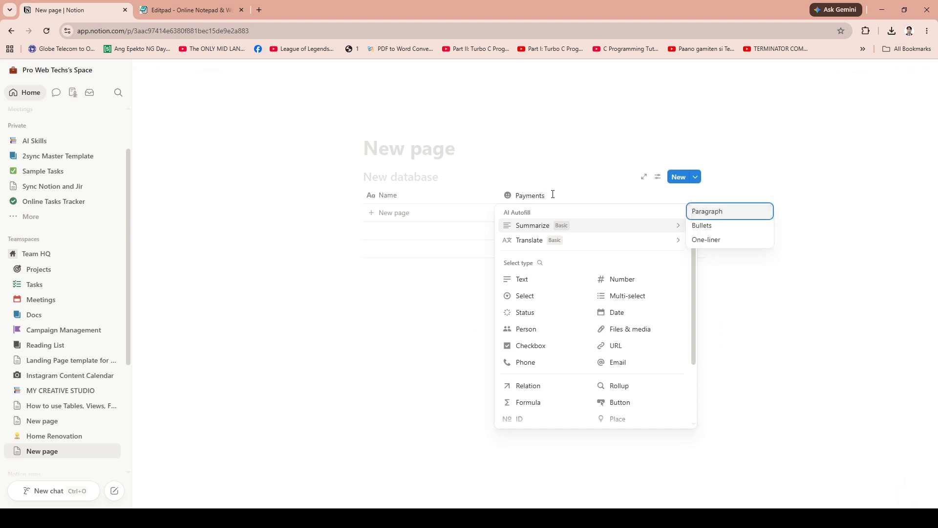
pyautogui.click(480, 274)
pyautogui.click(549, 198)
pyautogui.write('P')
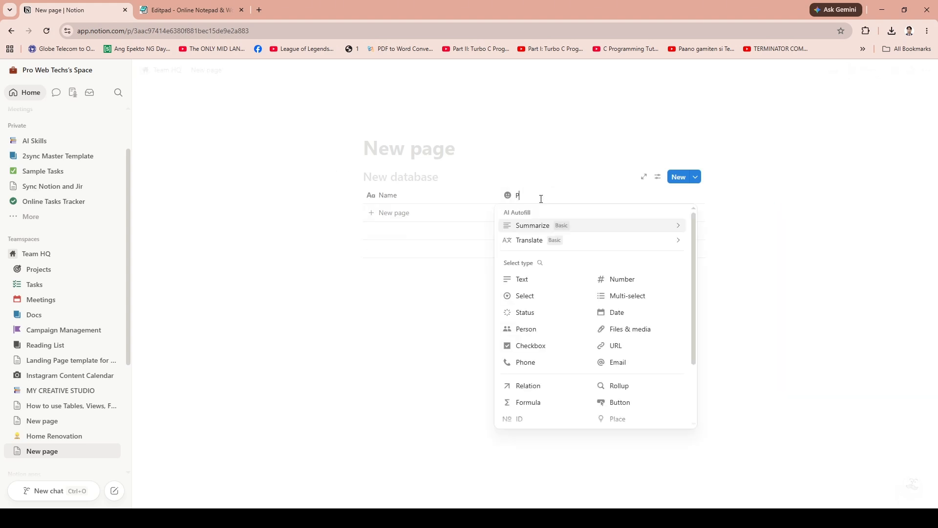
pyautogui.click(624, 282)
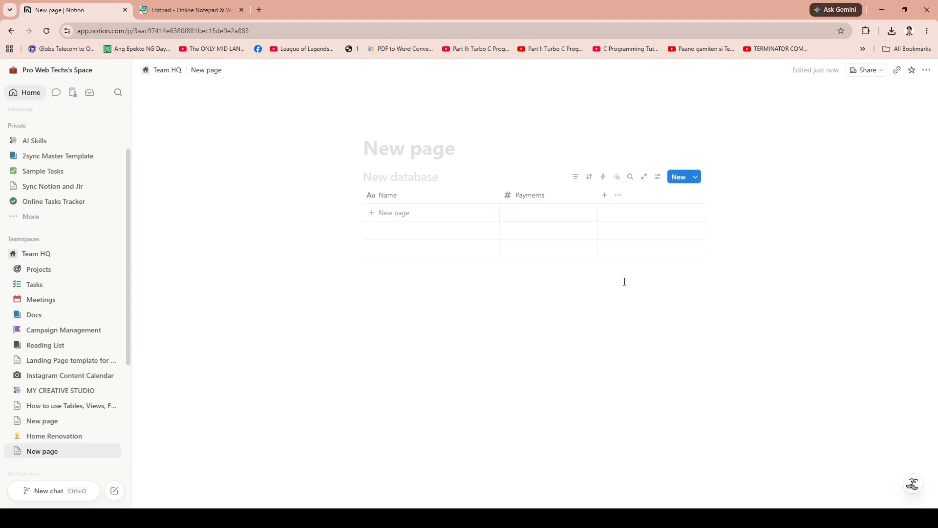
# Rename the database's Name property to Client
pyautogui.click(442, 197)
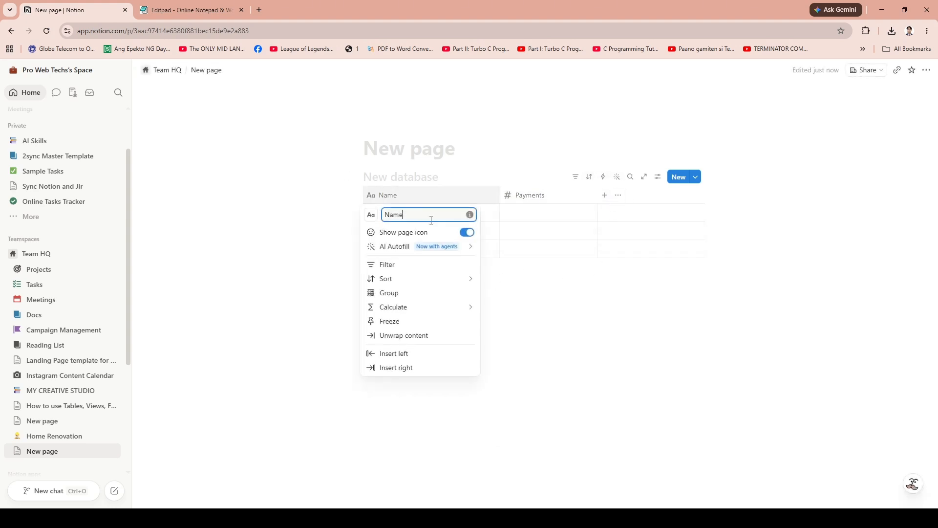
pyautogui.write('Client')
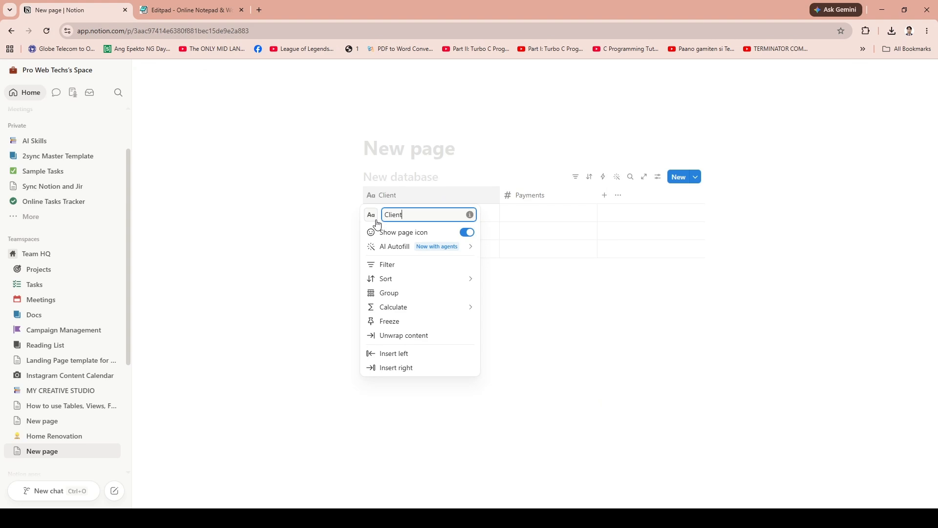
pyautogui.click(612, 318)
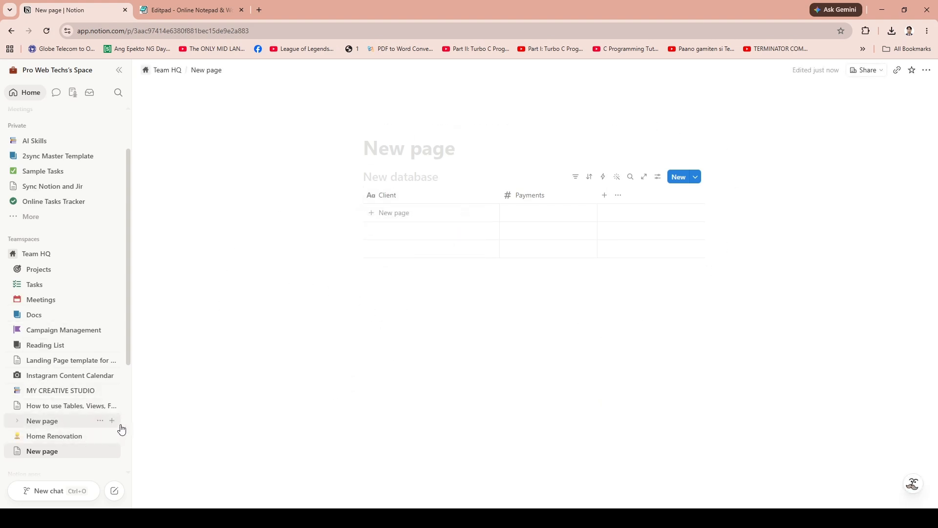
# Open the Home Renovation page, view its Import options, and close them without importing
pyautogui.scroll(-2, 38, 421)
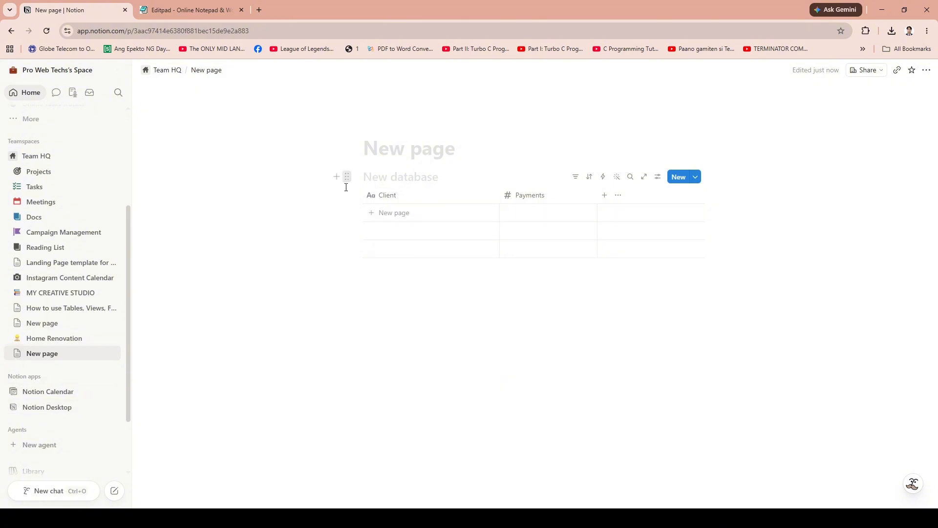
pyautogui.click(404, 300)
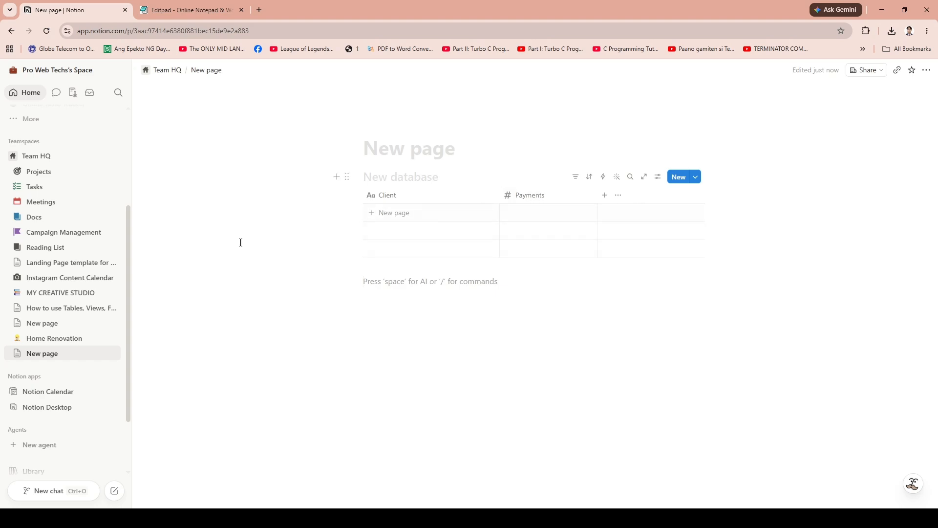
pyautogui.click(71, 338)
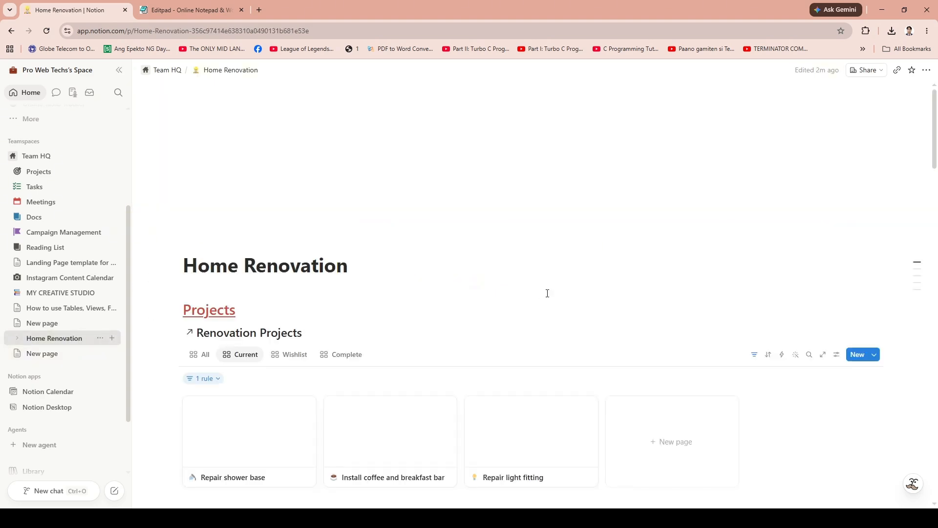
pyautogui.scroll(2, 548, 297)
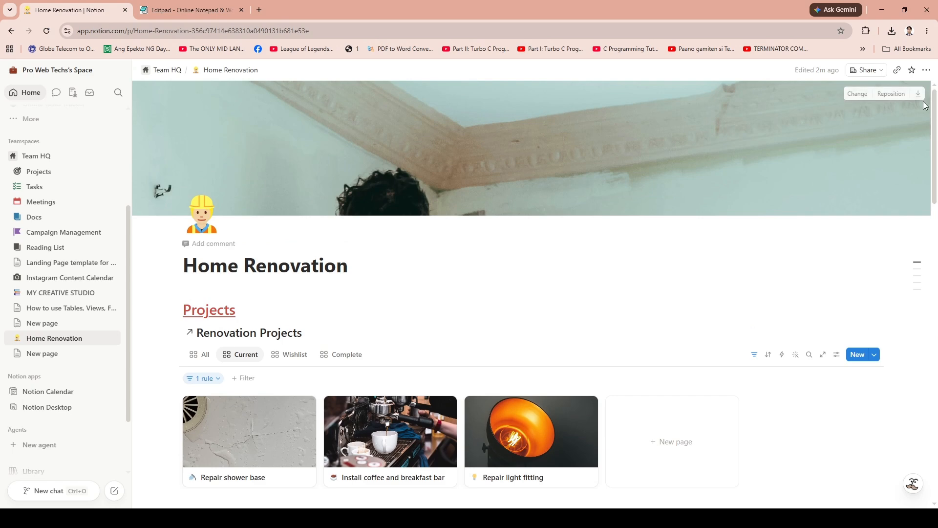
pyautogui.click(925, 71)
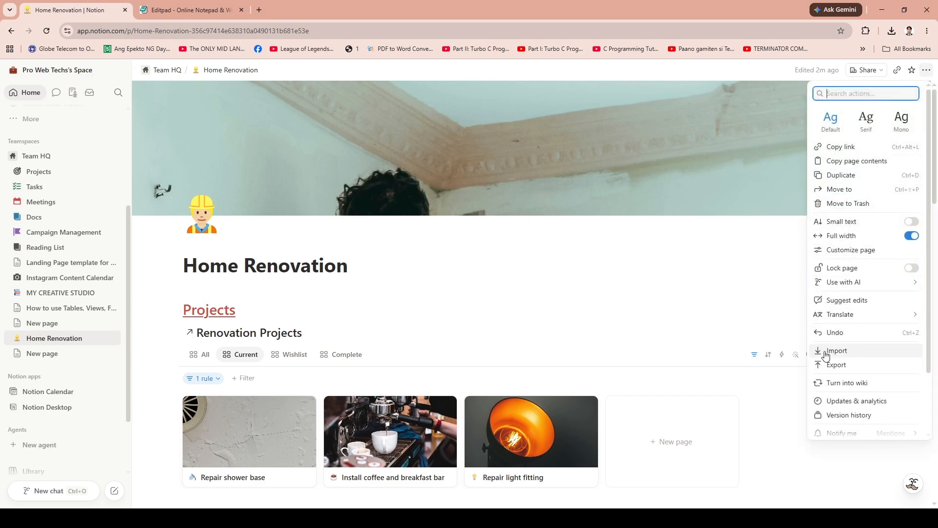
pyautogui.click(838, 352)
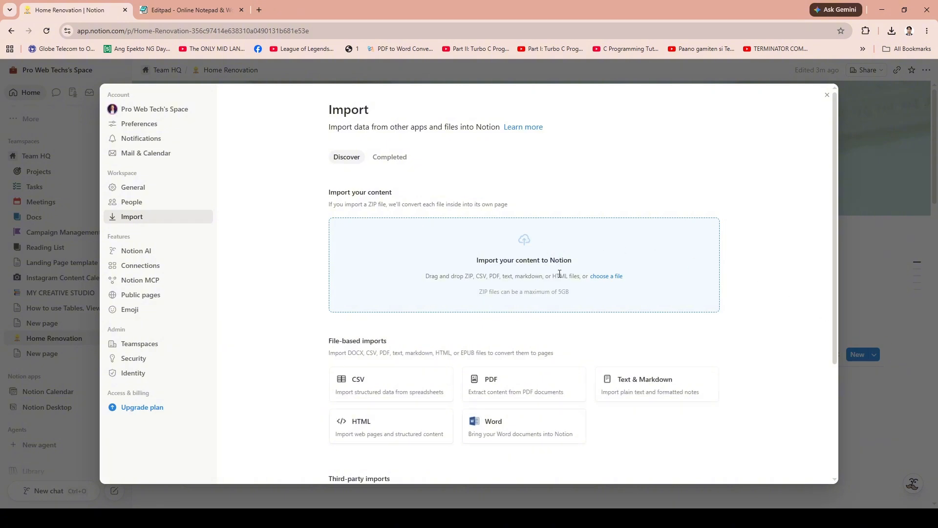
pyautogui.scroll(-1, 559, 274)
pyautogui.press('Escape')
# View the Home Renovation page's export settings, including the export format choices, and cancel without exporting
pyautogui.click(926, 70)
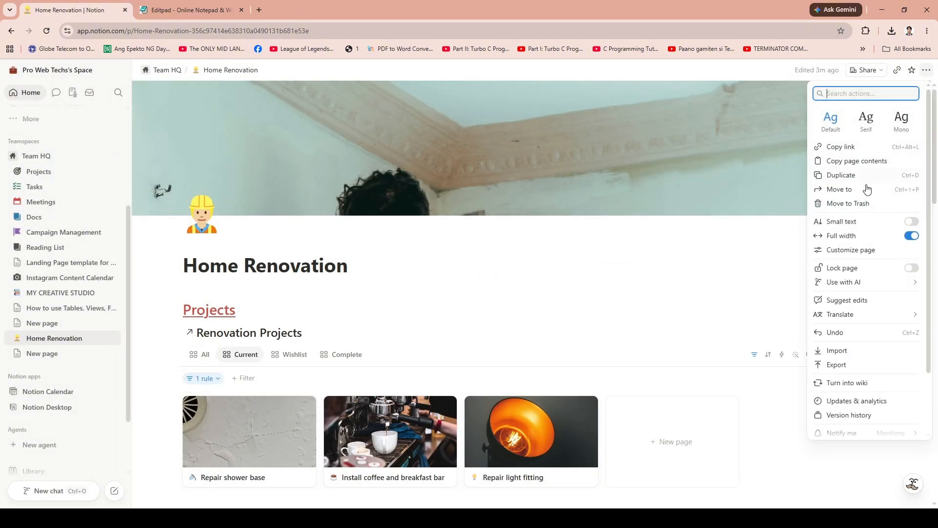
pyautogui.click(837, 365)
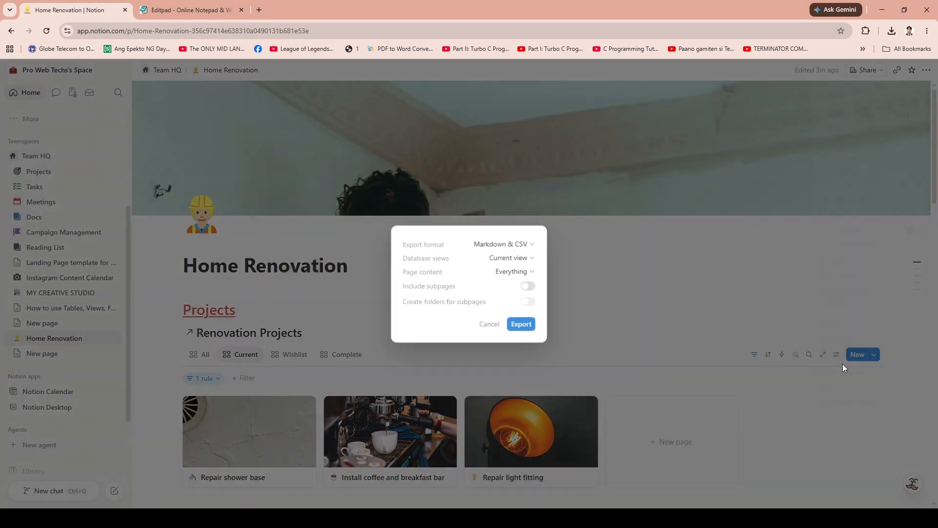
pyautogui.click(522, 245)
pyautogui.click(522, 246)
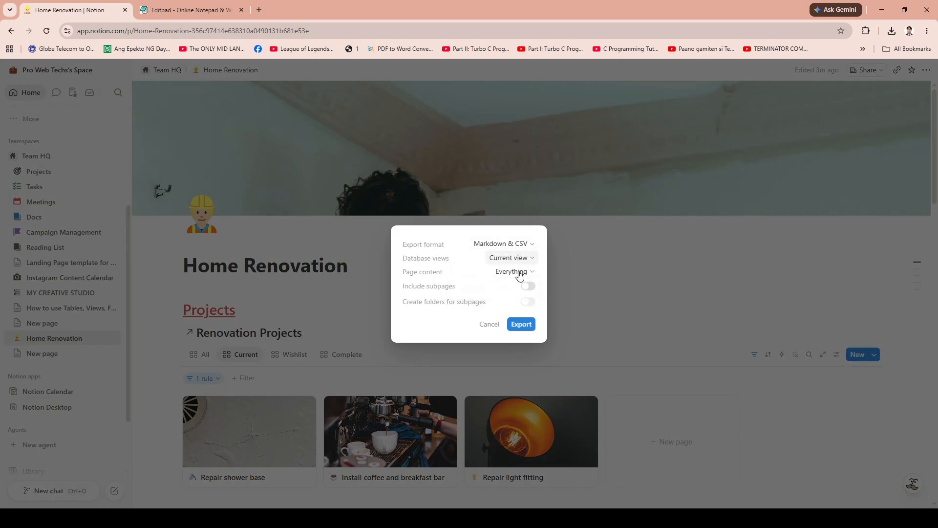
pyautogui.click(493, 328)
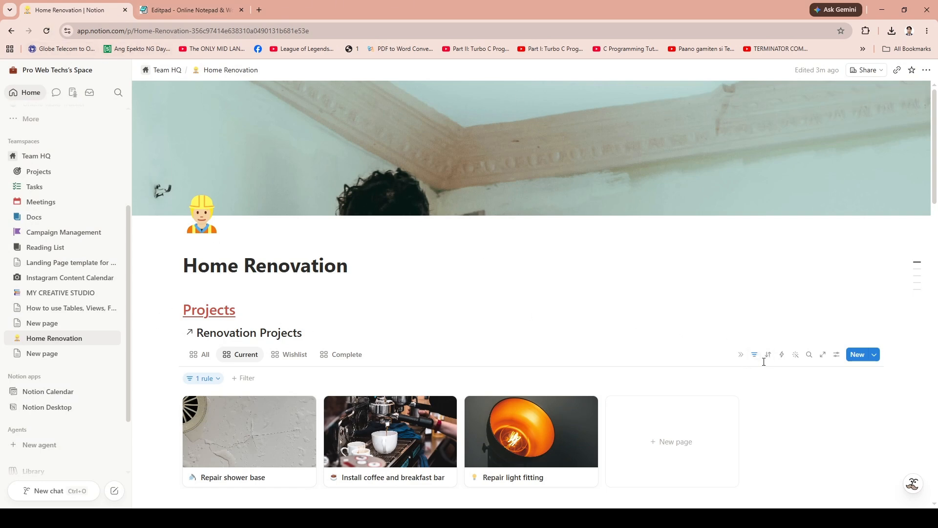
# Show the Wishlist, Complete and All views of the Renovation Projects gallery in turn
pyautogui.click(288, 355)
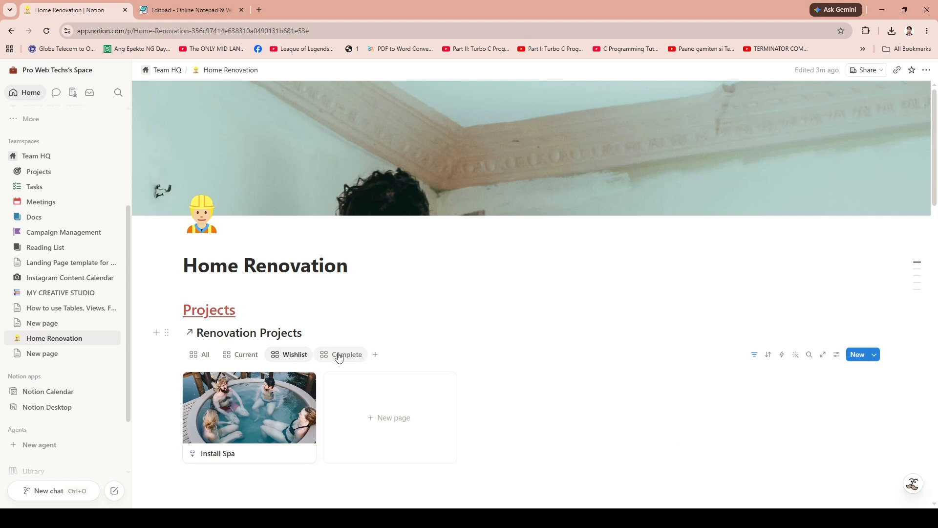
pyautogui.click(342, 354)
pyautogui.click(201, 355)
# Look through the Home Renovation page's Projects gallery, Timeline and Before and After Pics sections
pyautogui.scroll(-1, 198, 357)
pyautogui.scroll(-3, 197, 357)
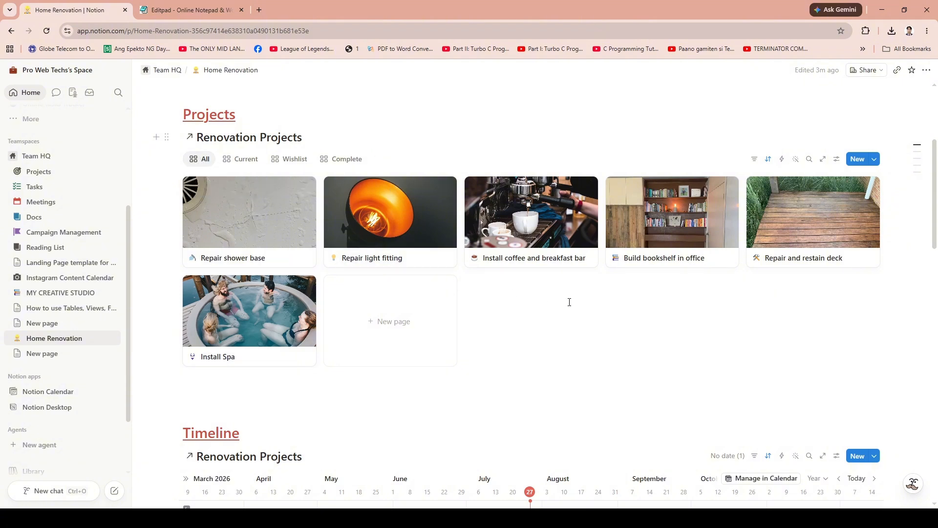
pyautogui.scroll(-2, 568, 301)
pyautogui.scroll(-10, 544, 228)
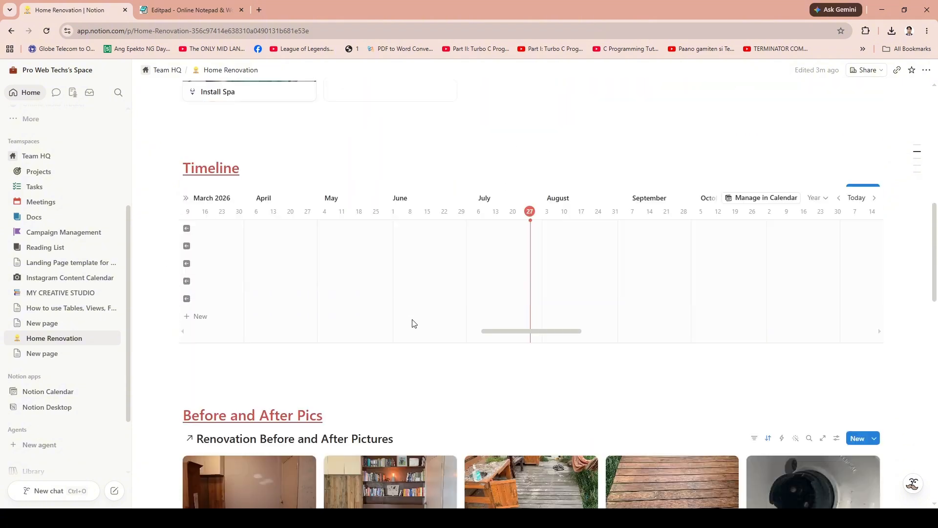
pyautogui.scroll(13, 416, 317)
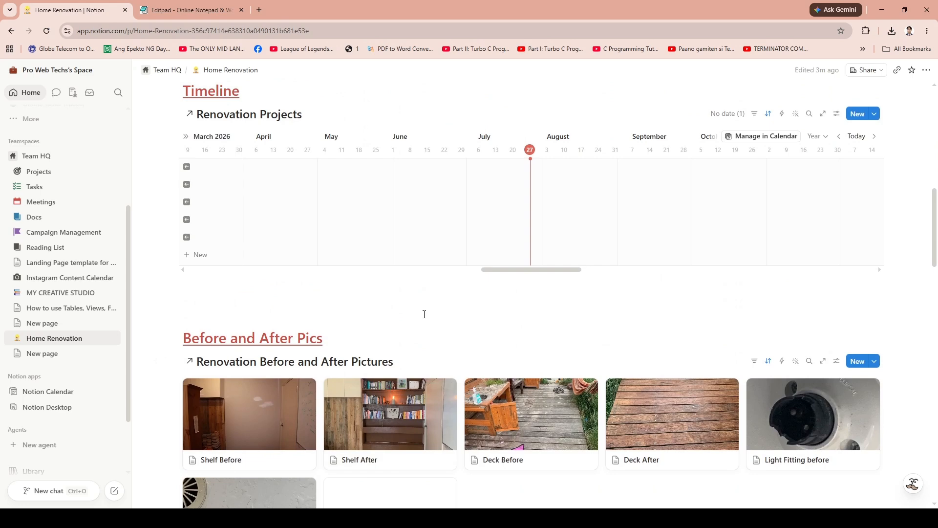
pyautogui.click(442, 346)
pyautogui.scroll(3, 453, 343)
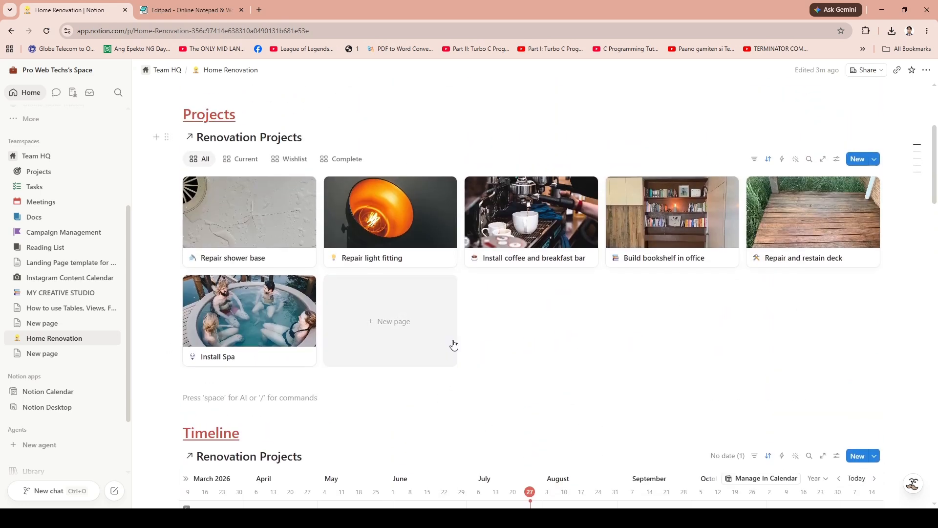
pyautogui.scroll(-2, 454, 344)
pyautogui.scroll(2, 455, 344)
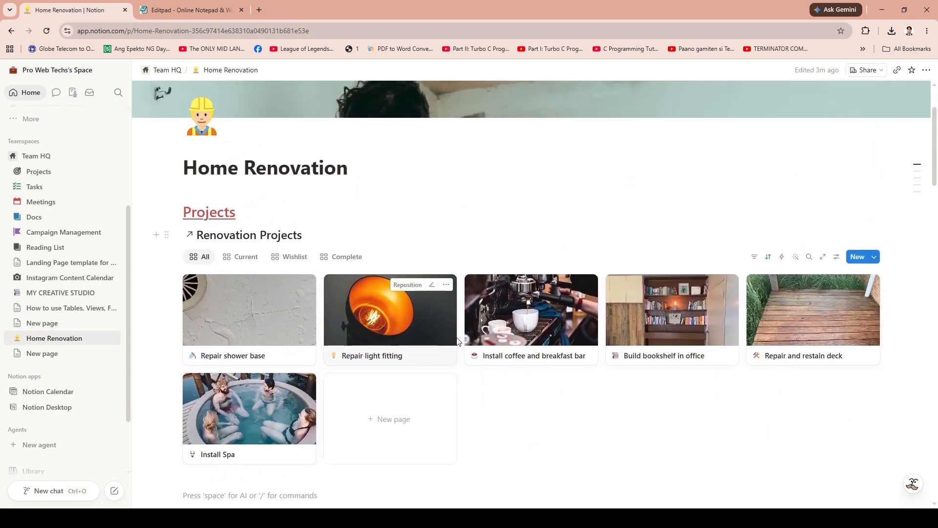
pyautogui.scroll(-2, 457, 342)
pyautogui.scroll(4, 460, 337)
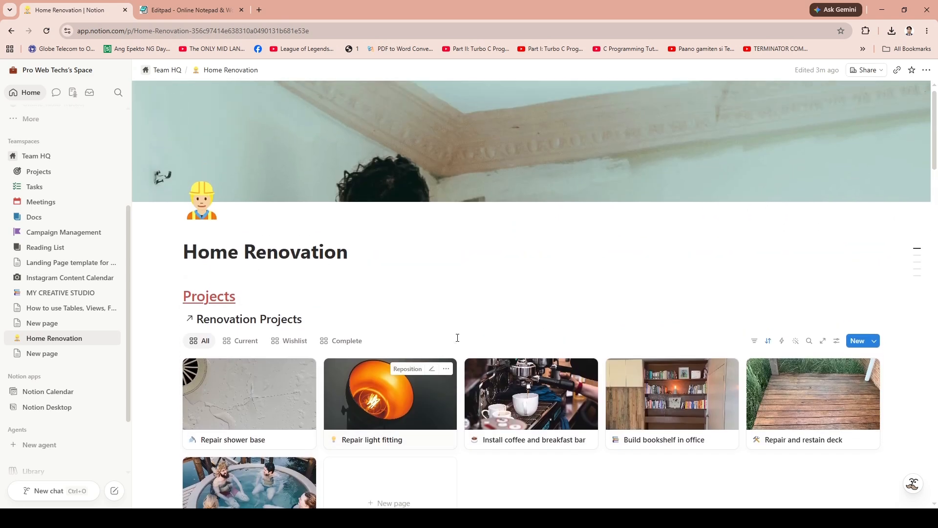
pyautogui.scroll(-3, 465, 336)
pyautogui.scroll(-2, 553, 366)
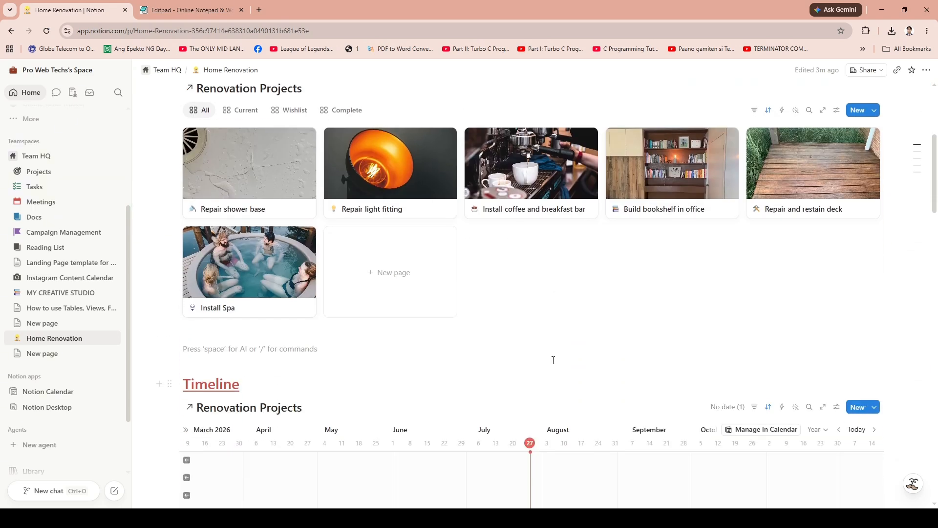
pyautogui.scroll(3, 553, 361)
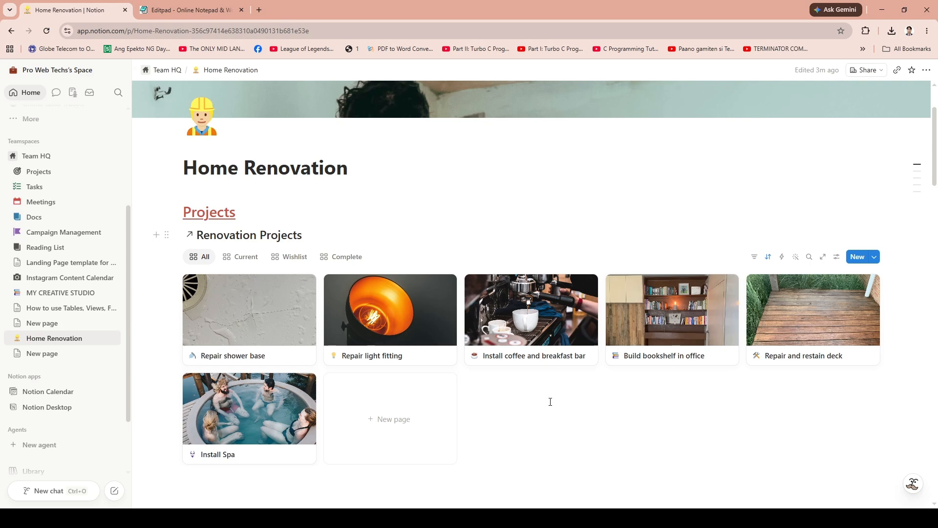
pyautogui.scroll(-2, 552, 396)
pyautogui.scroll(3, 553, 394)
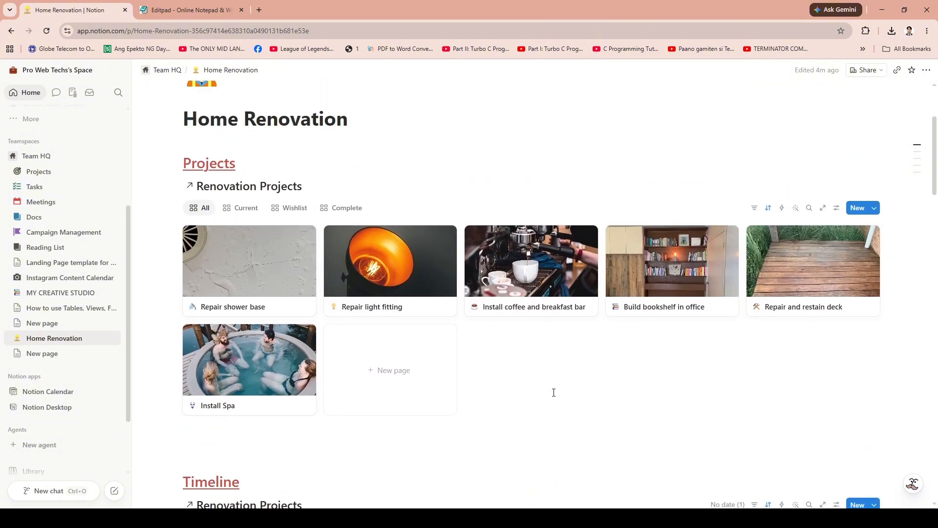
pyautogui.scroll(-5, 554, 391)
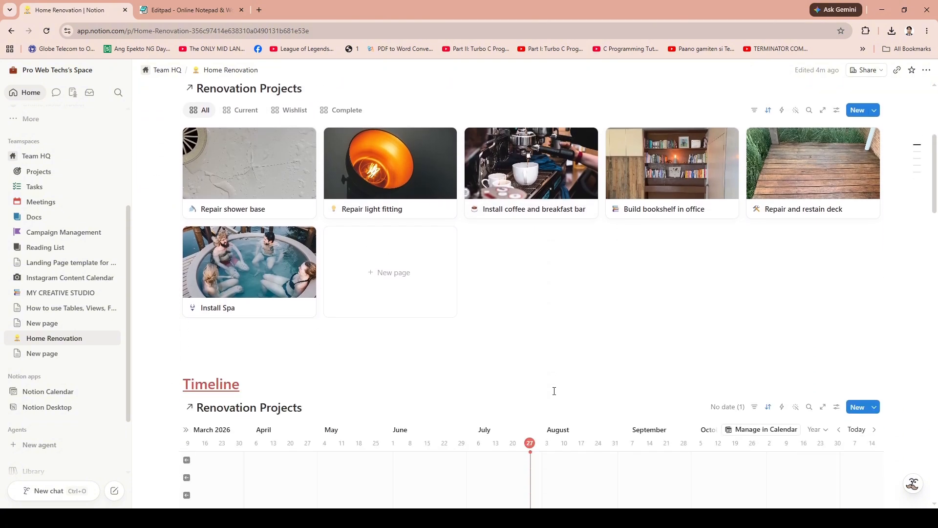
pyautogui.scroll(3, 555, 391)
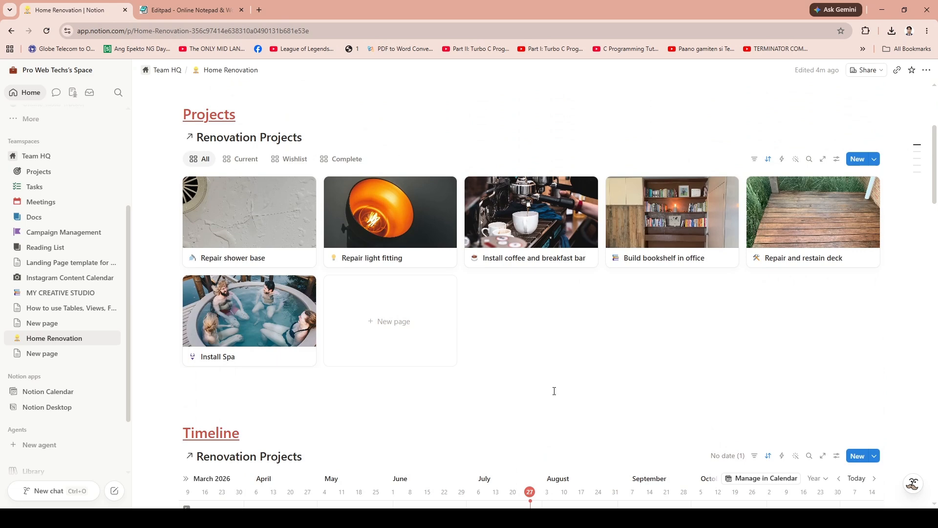
pyautogui.scroll(2, 555, 391)
pyautogui.scroll(-3, 554, 391)
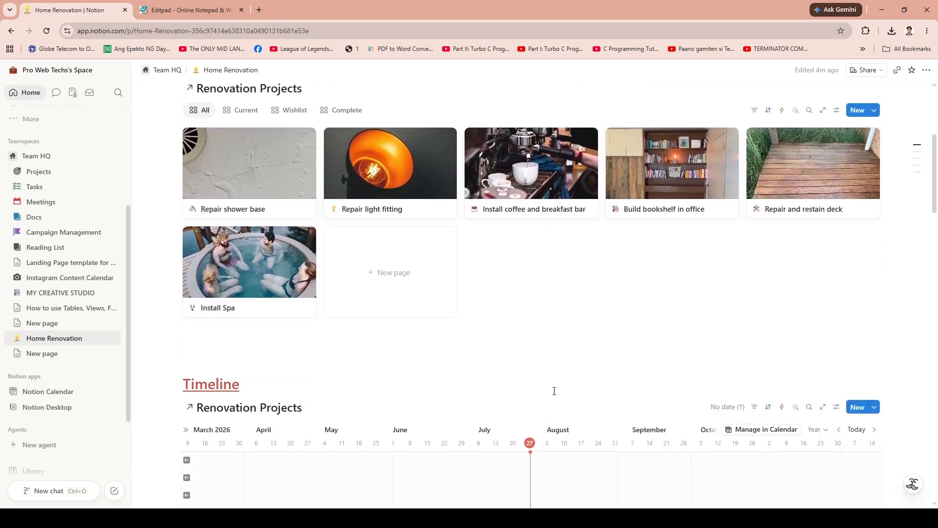
pyautogui.scroll(-2, 554, 391)
pyautogui.scroll(-1, 555, 391)
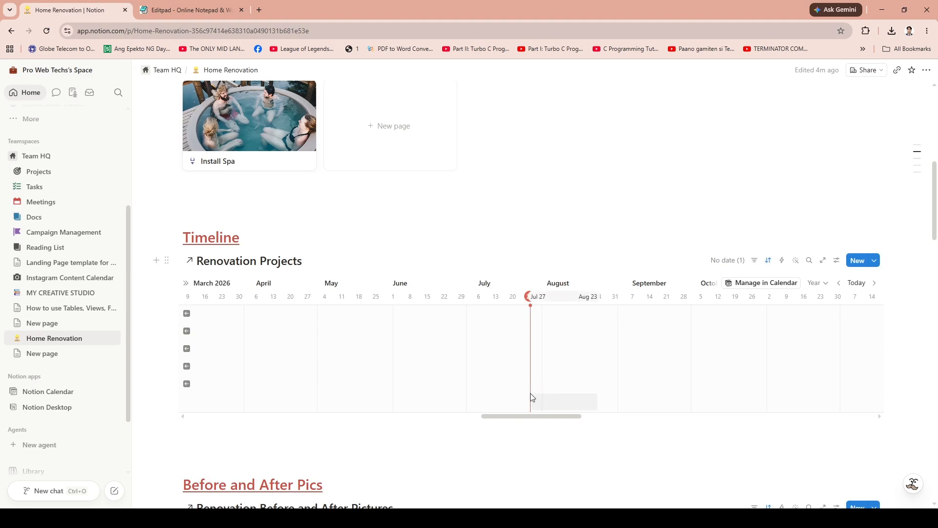
pyautogui.scroll(8, 585, 374)
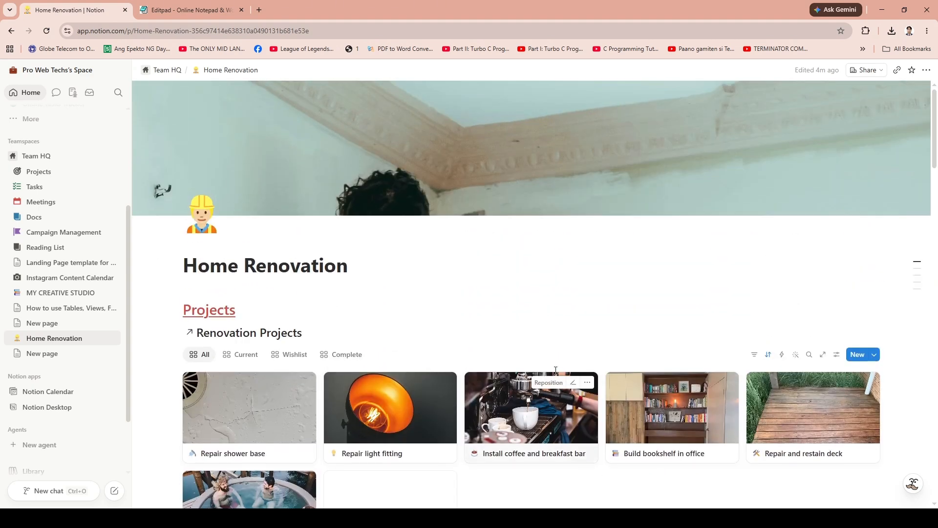
# Open the How to use Tables, Views, Filters & Sorts with Notion Database page
pyautogui.click(59, 311)
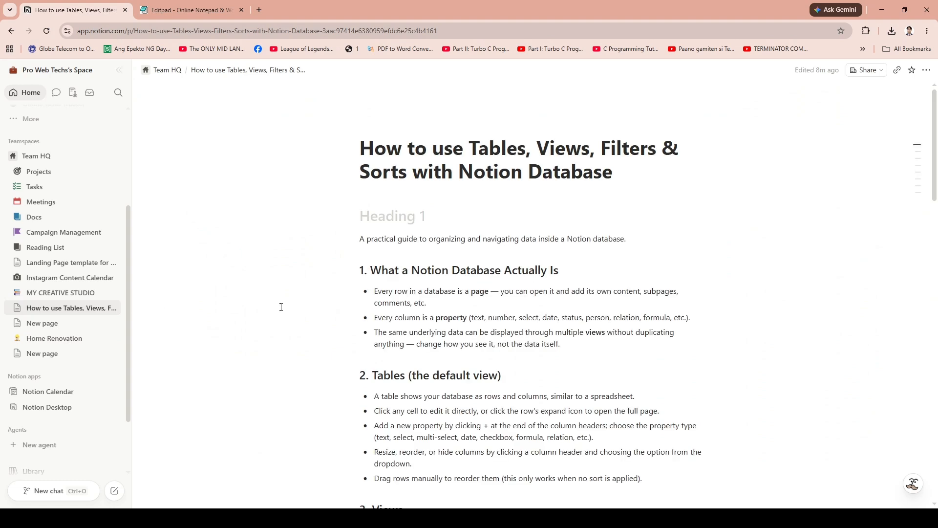